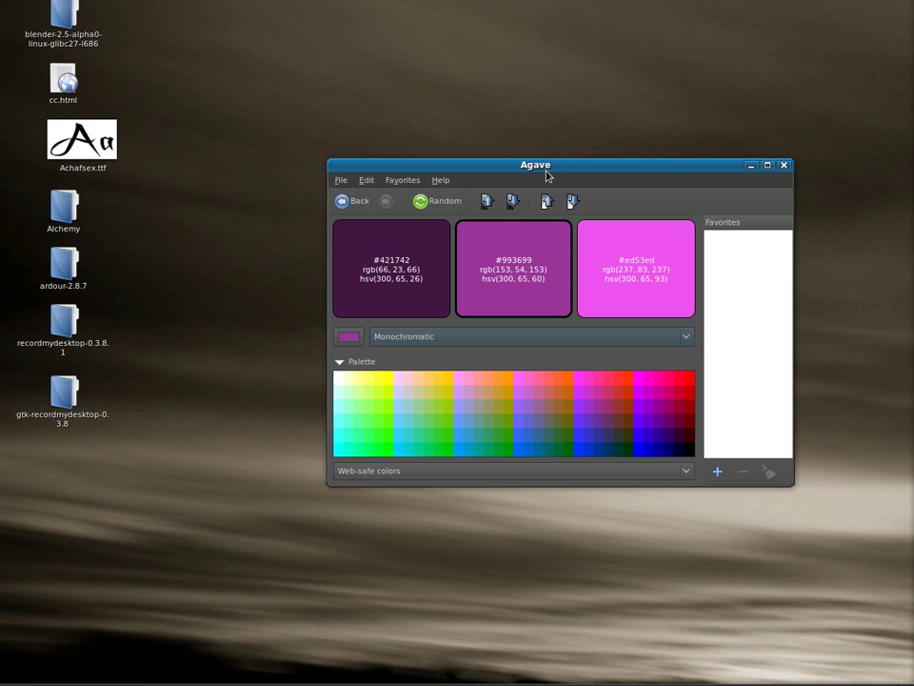
Step: Shift the Agave purple scheme window up and right, then call up the GNOME Do launcher
drag(549, 172, 572, 160)
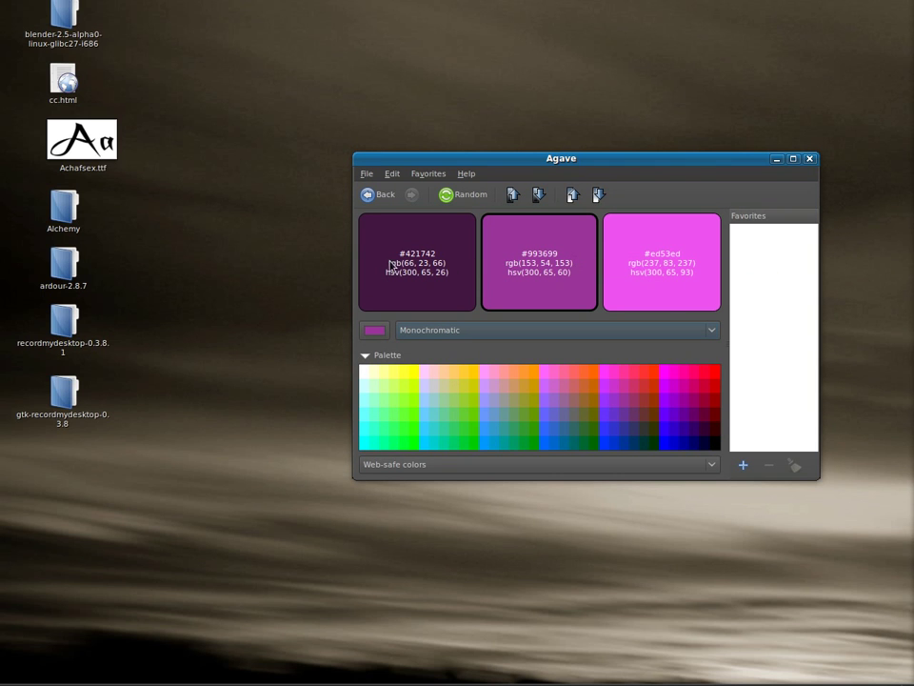
key(super+space)
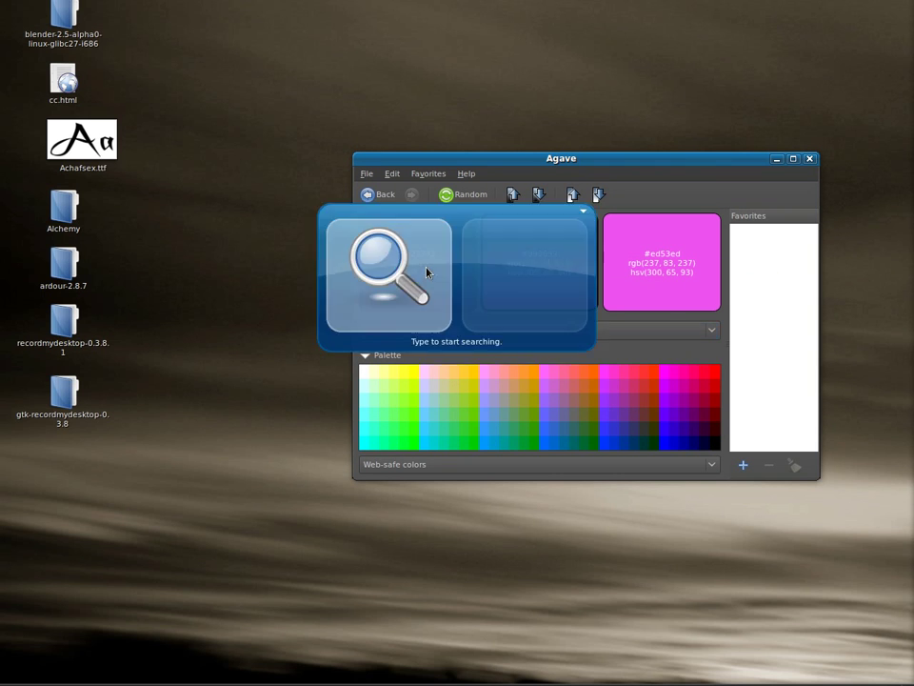
Step: Launch GIMP from GNOME Do and create a new 500×250 pixel white image
text(gi)
key(Return)
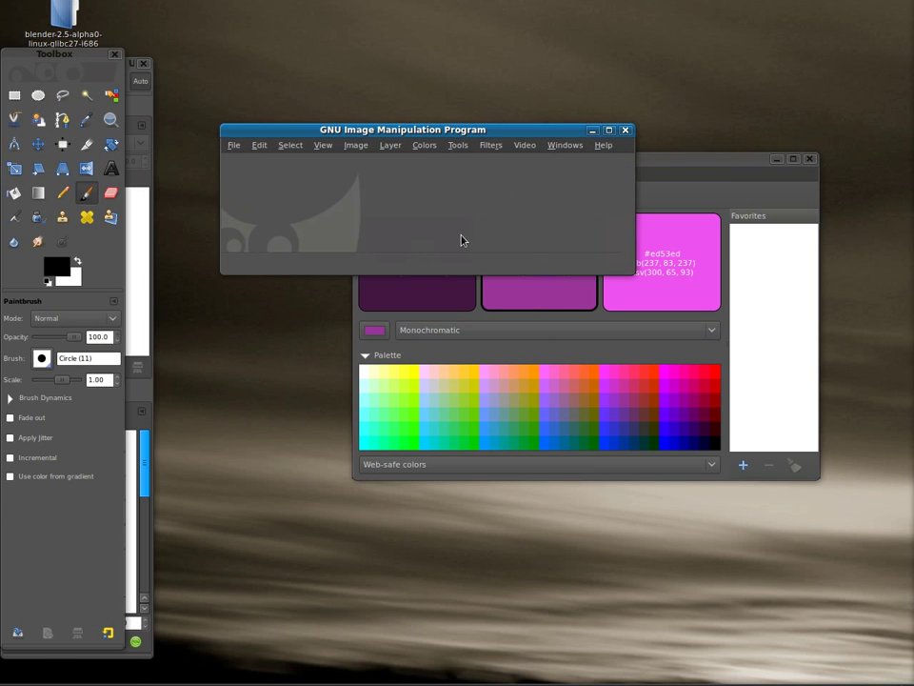
click(237, 149)
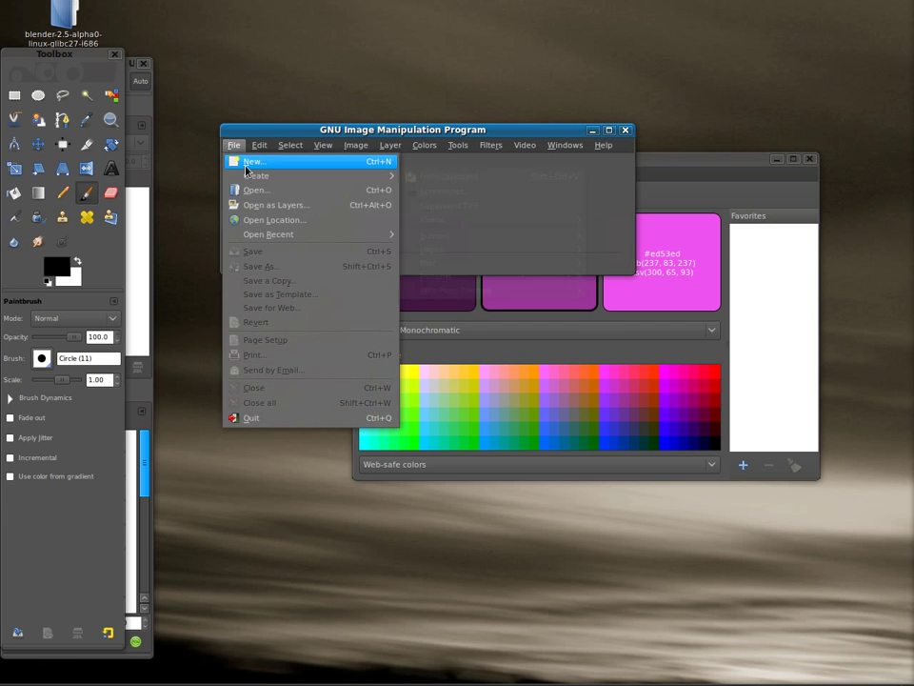
click(240, 161)
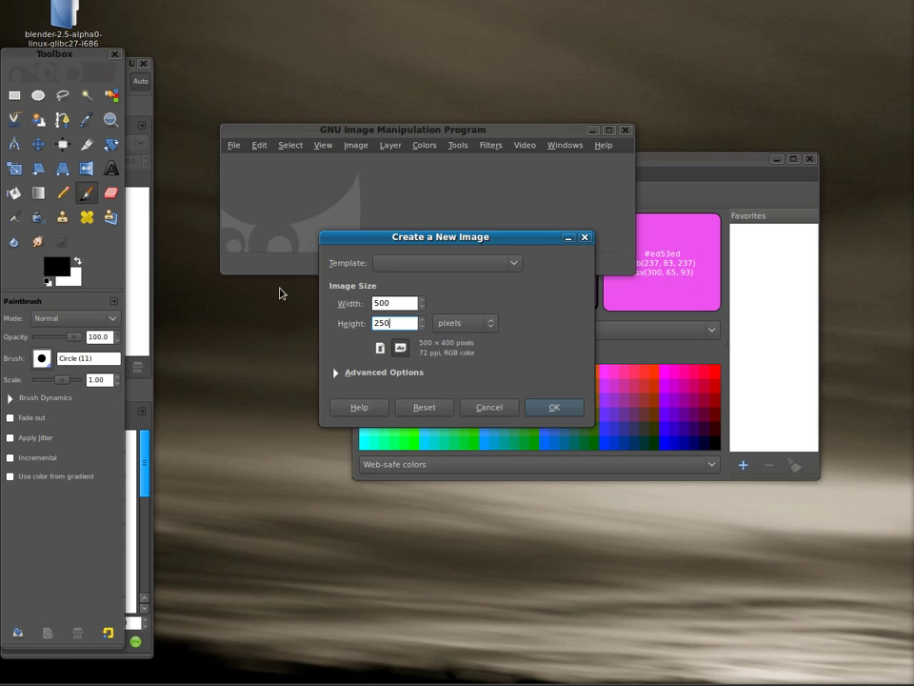
click(554, 407)
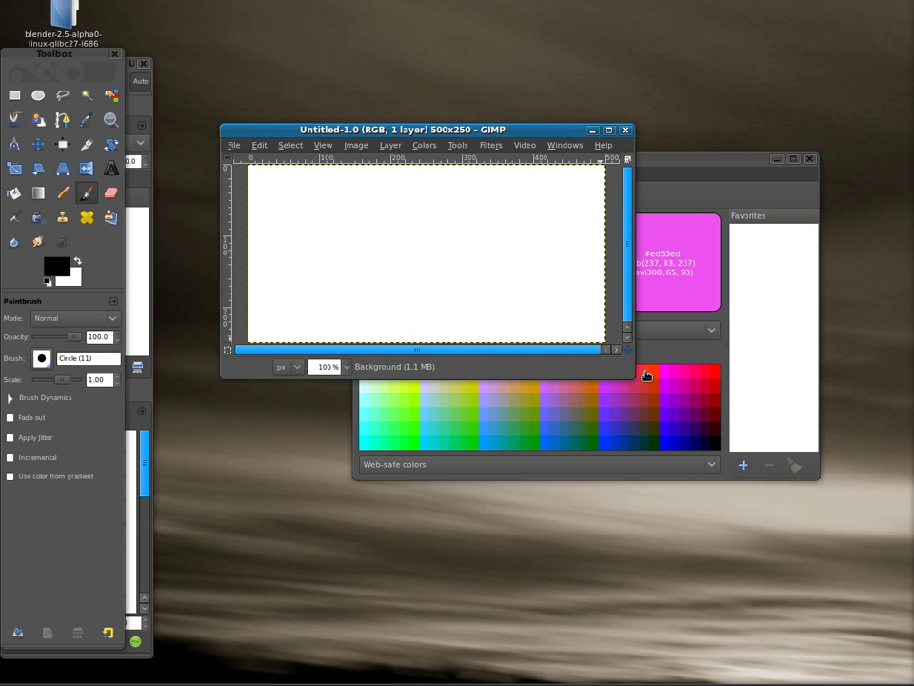
Step: Enlarge the image window and arrange it beside the layers dock and Agave
drag(626, 381, 490, 359)
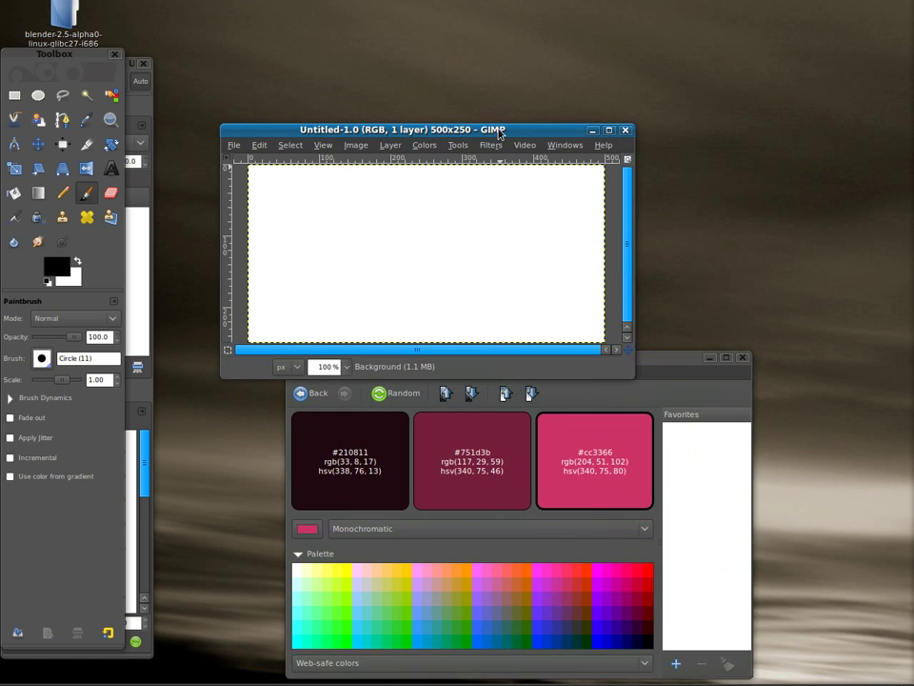
drag(625, 360, 739, 440)
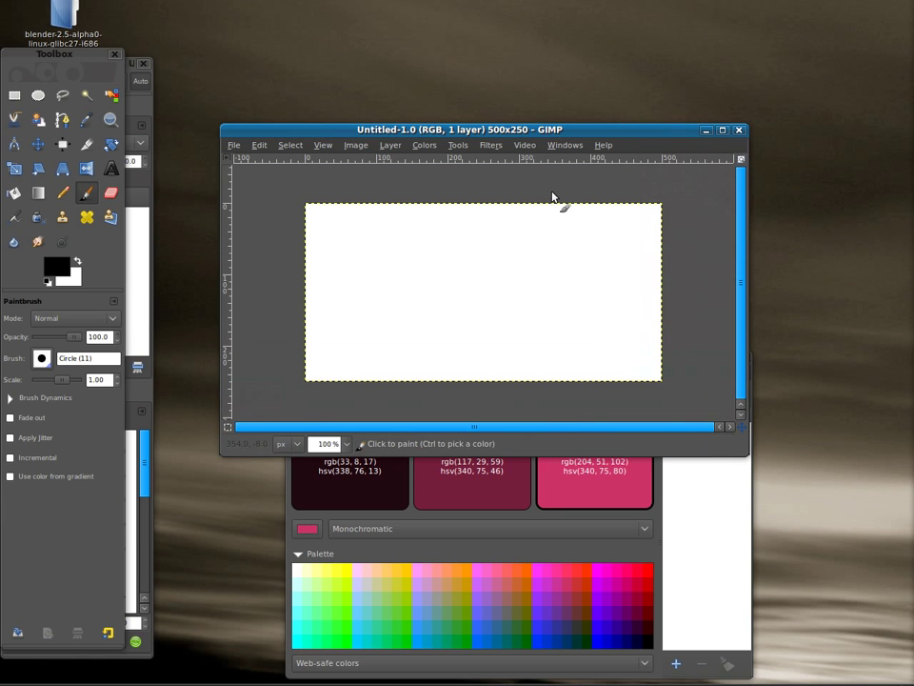
mouse_move(148, 105)
mouse_down()
mouse_move(642, 140)
mouse_move(752, 84)
mouse_move(760, 99)
mouse_up()
drag(589, 138, 556, 90)
Step: Build a purple scheme in Agave showing #360336, #8c078c and #e00be0
click(659, 445)
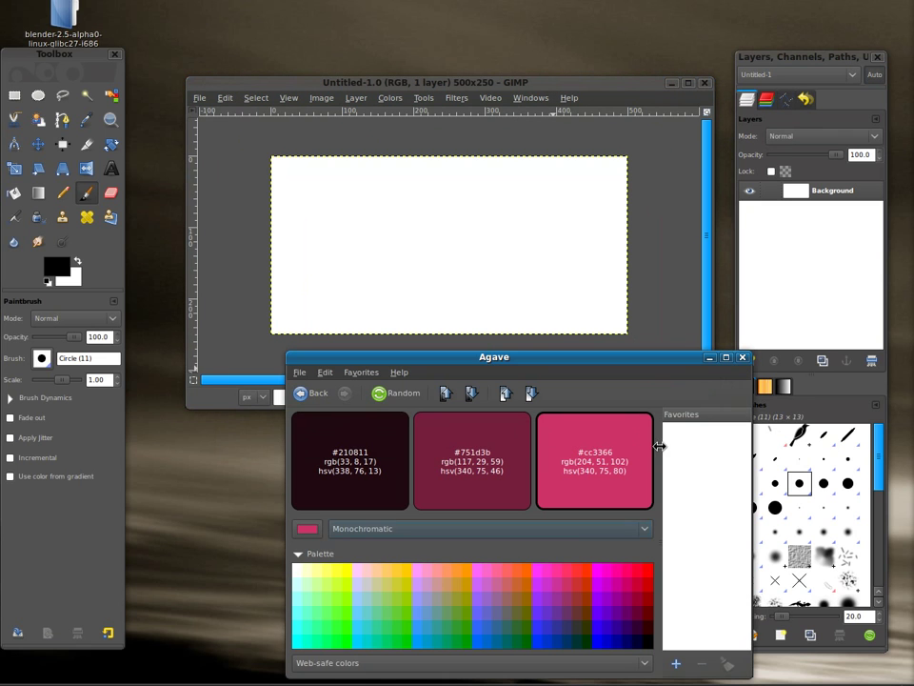
click(615, 605)
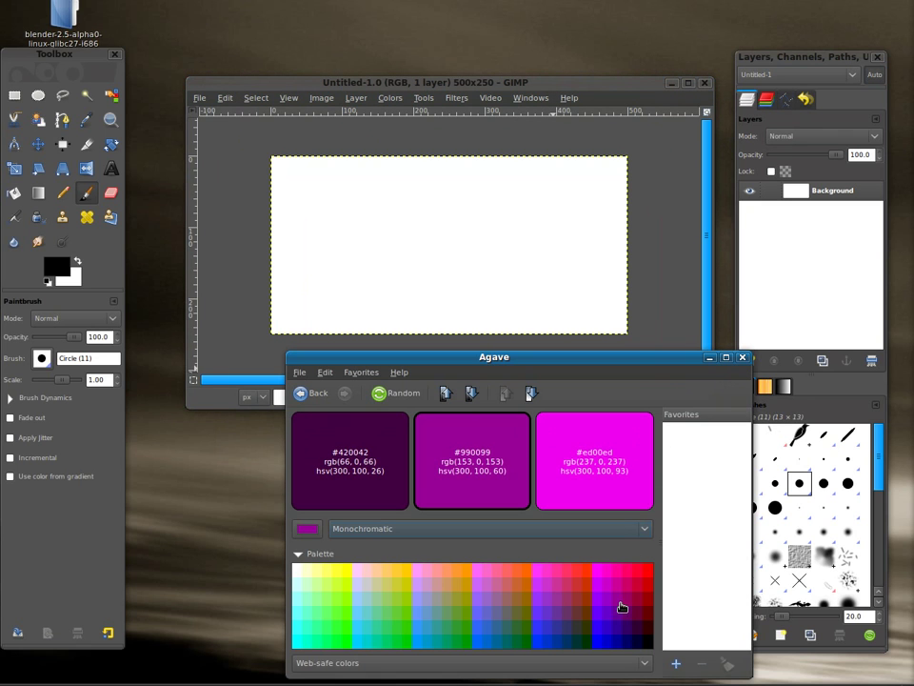
click(507, 393)
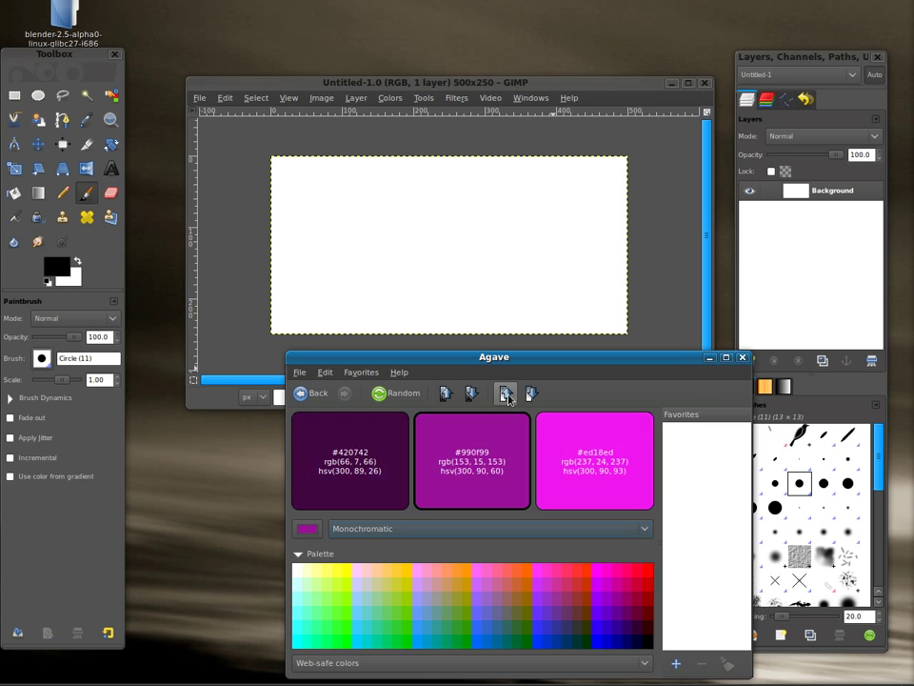
click(472, 394)
click(448, 394)
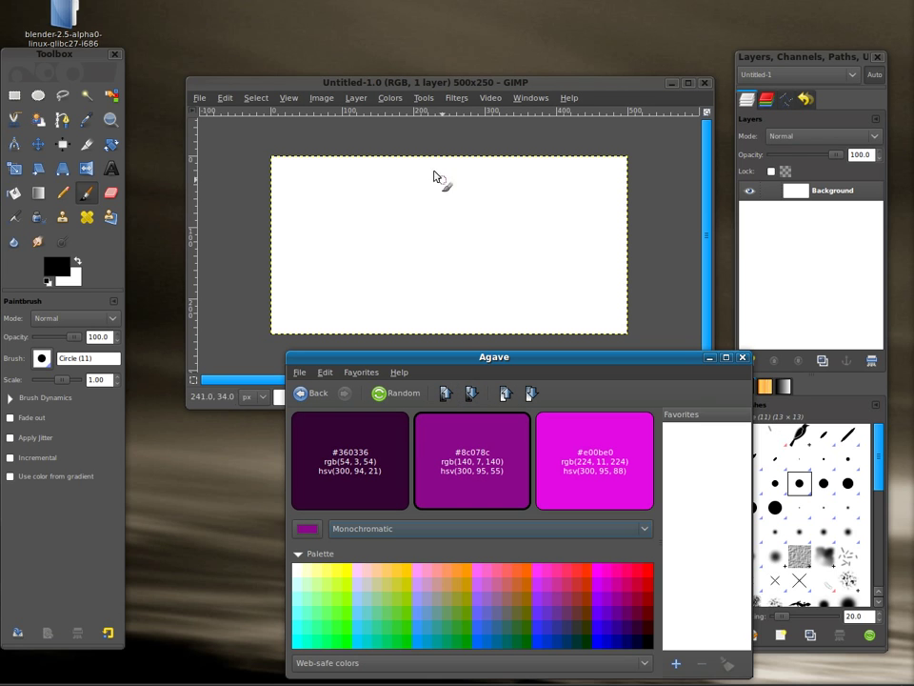
click(415, 86)
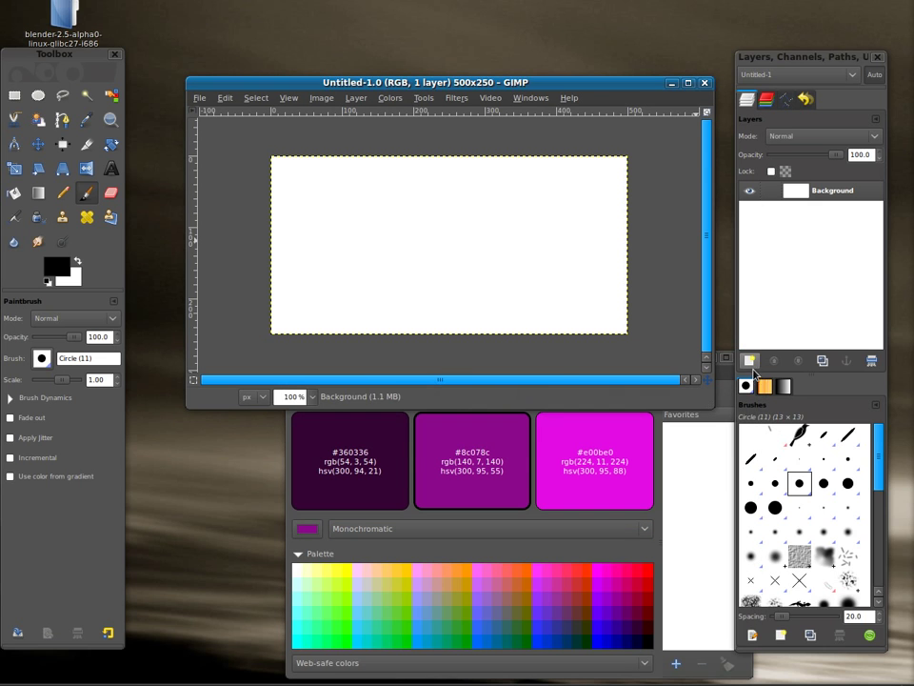
Step: Add a new layer with Transparency fill
click(750, 361)
click(379, 394)
click(521, 428)
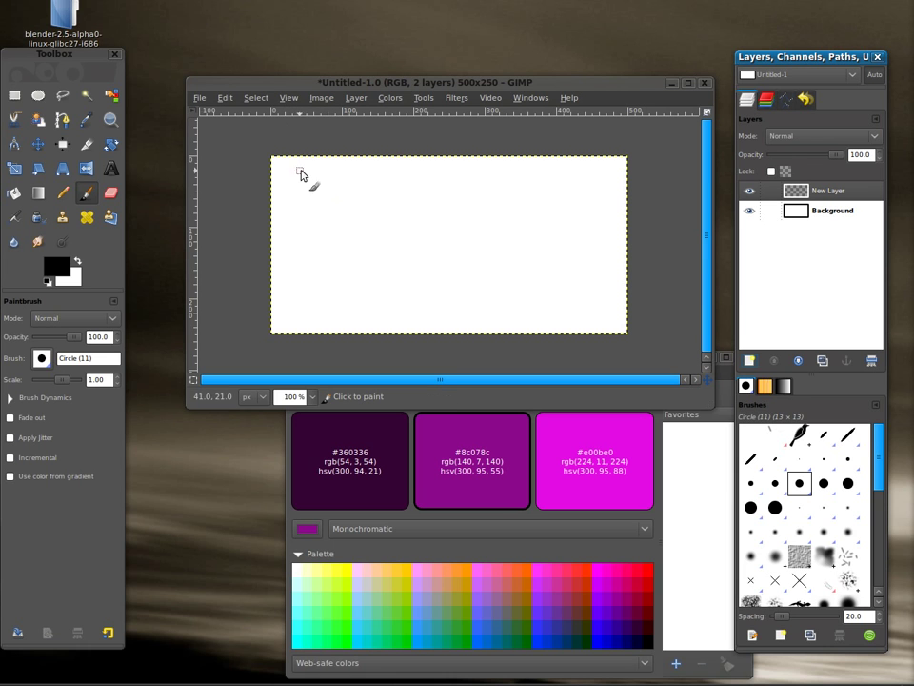
Step: Select the whole canvas and round the selection with a 50% corner radius
key(ctrl+a)
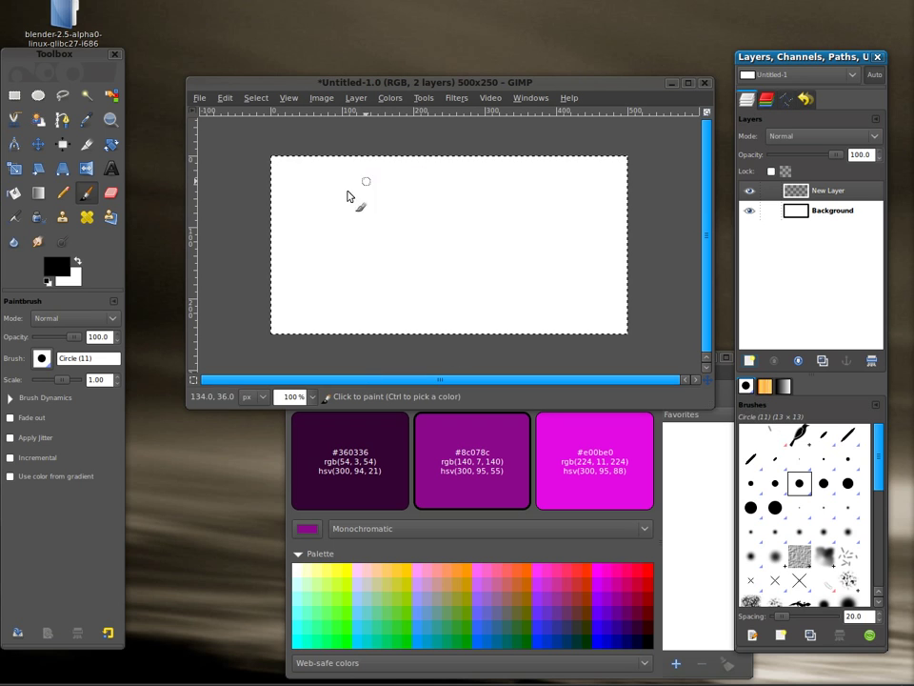
click(255, 97)
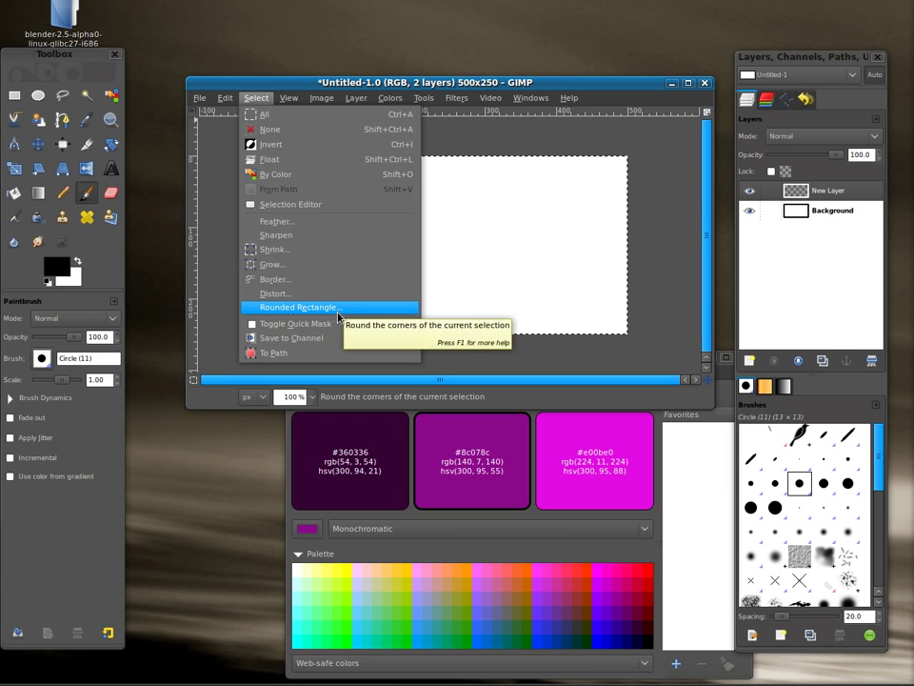
click(293, 310)
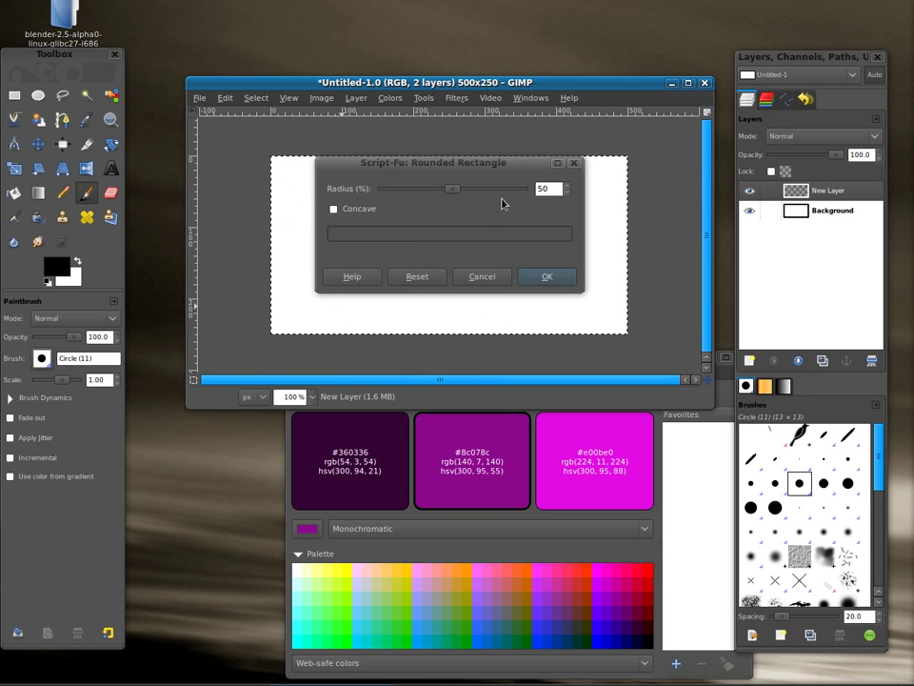
click(548, 279)
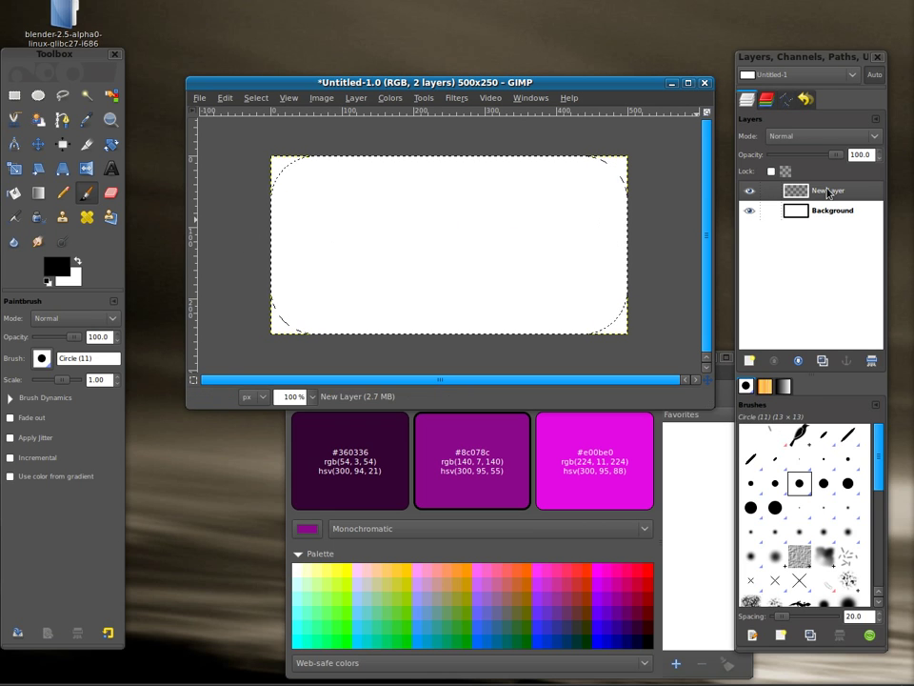
Step: Bucket-fill the rounded selection with dark purple #350235 sampled from Agave's #360336 swatch
click(18, 193)
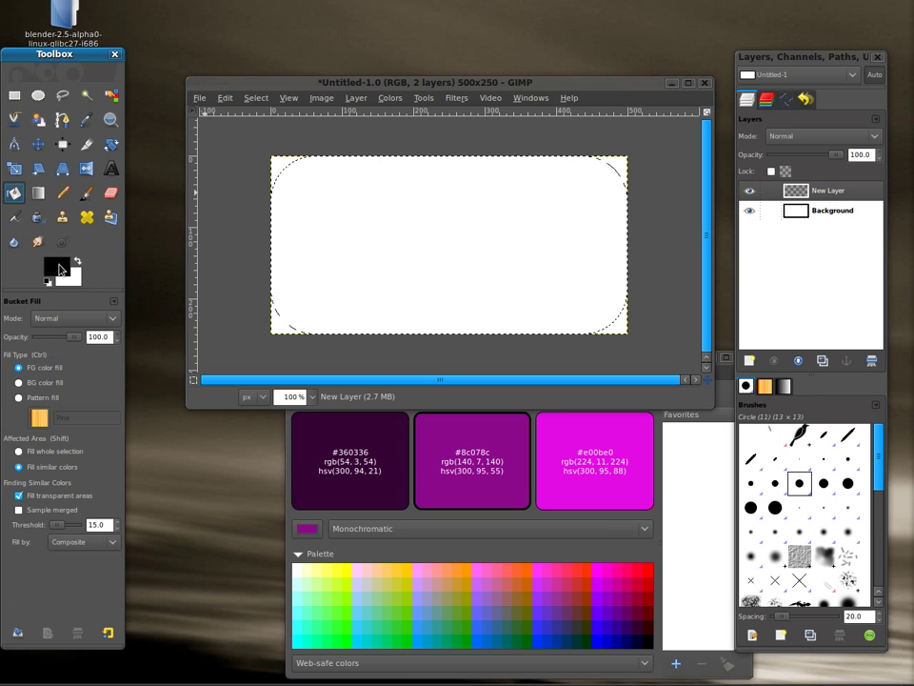
click(57, 271)
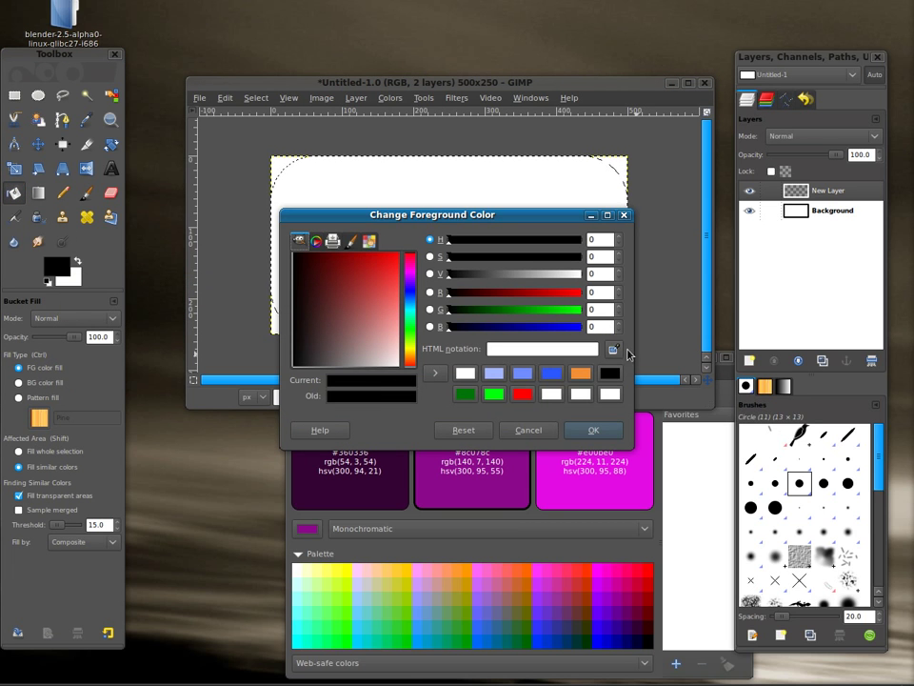
click(615, 347)
click(383, 498)
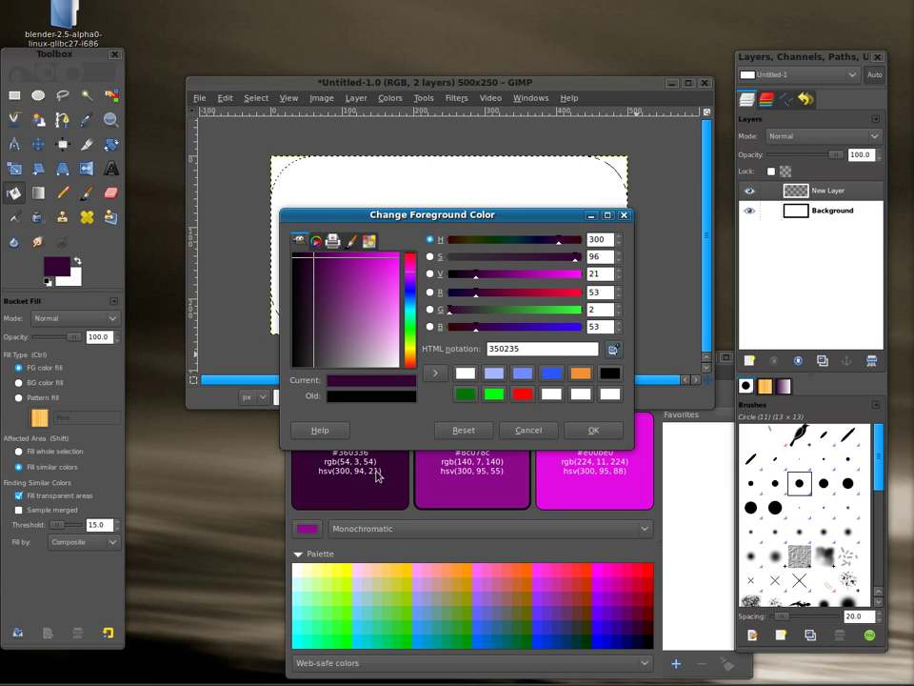
click(593, 432)
click(429, 224)
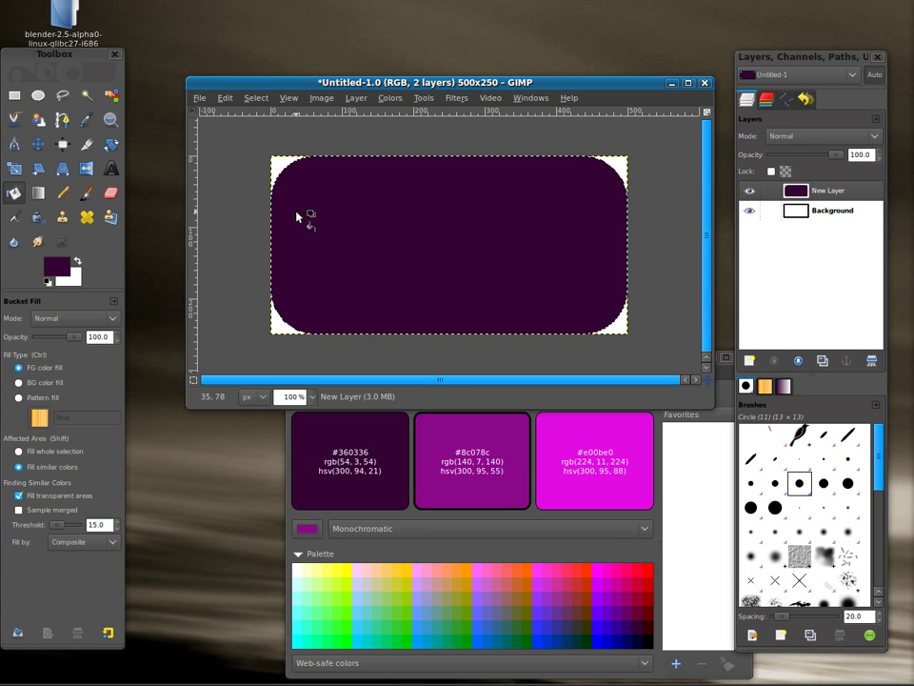
Step: Shrink the rounded selection by 2 pixels
click(255, 97)
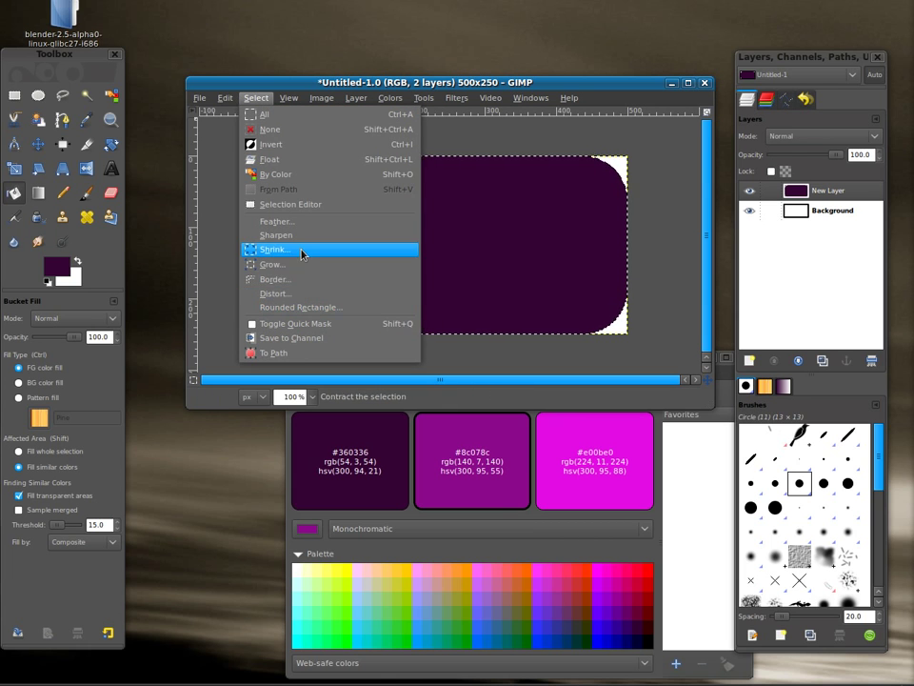
click(301, 250)
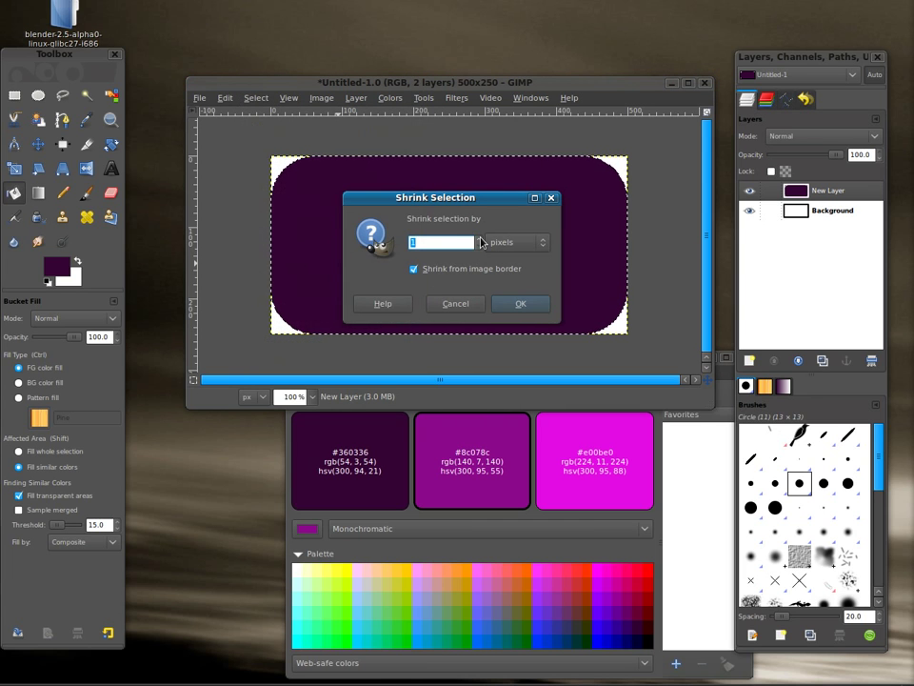
click(522, 302)
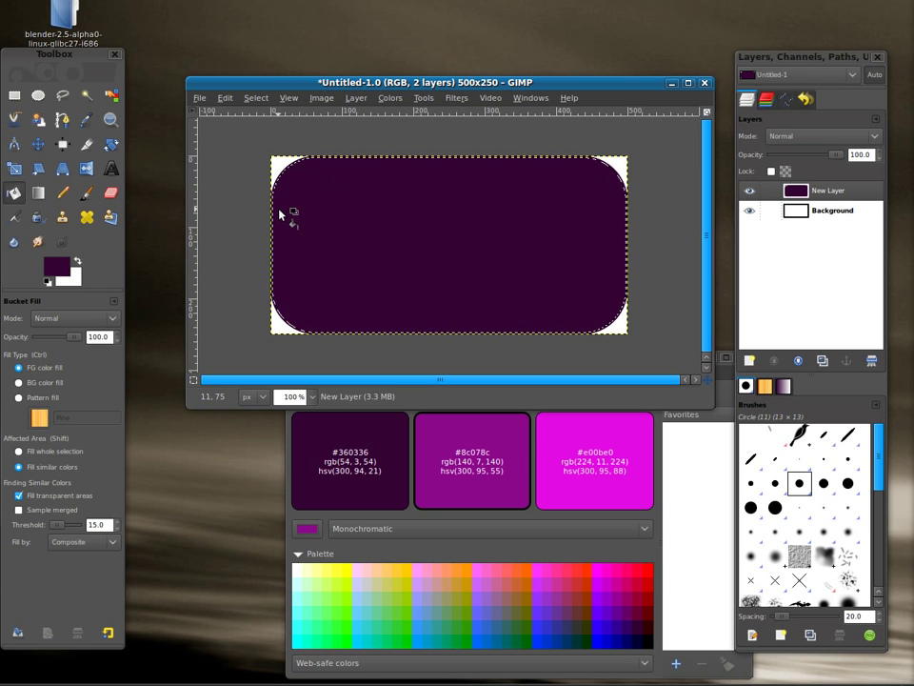
Step: Set the foreground colour to medium purple #8c078c sampled from Agave
click(63, 268)
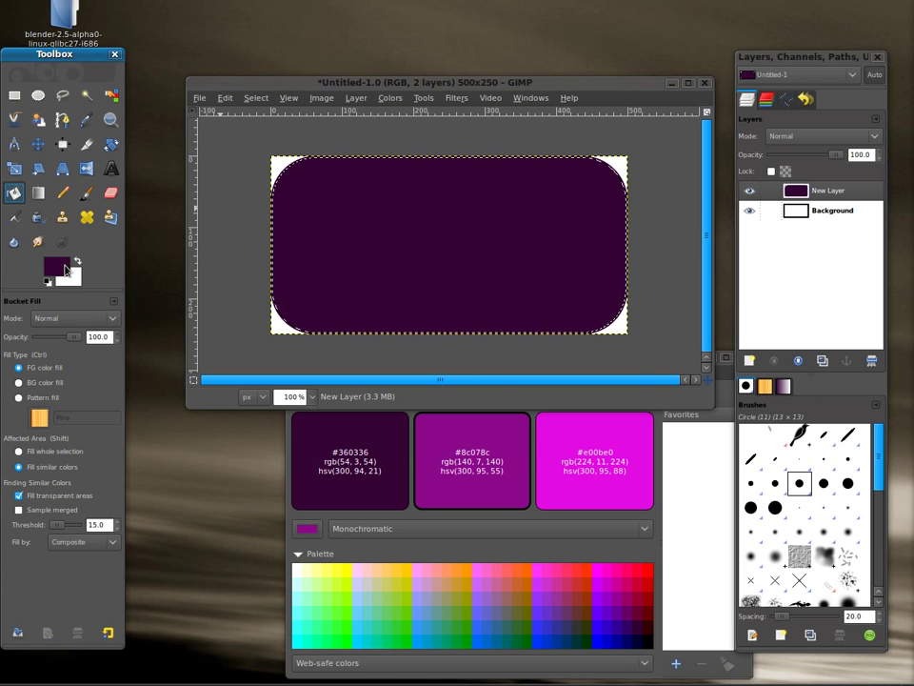
click(489, 485)
click(592, 429)
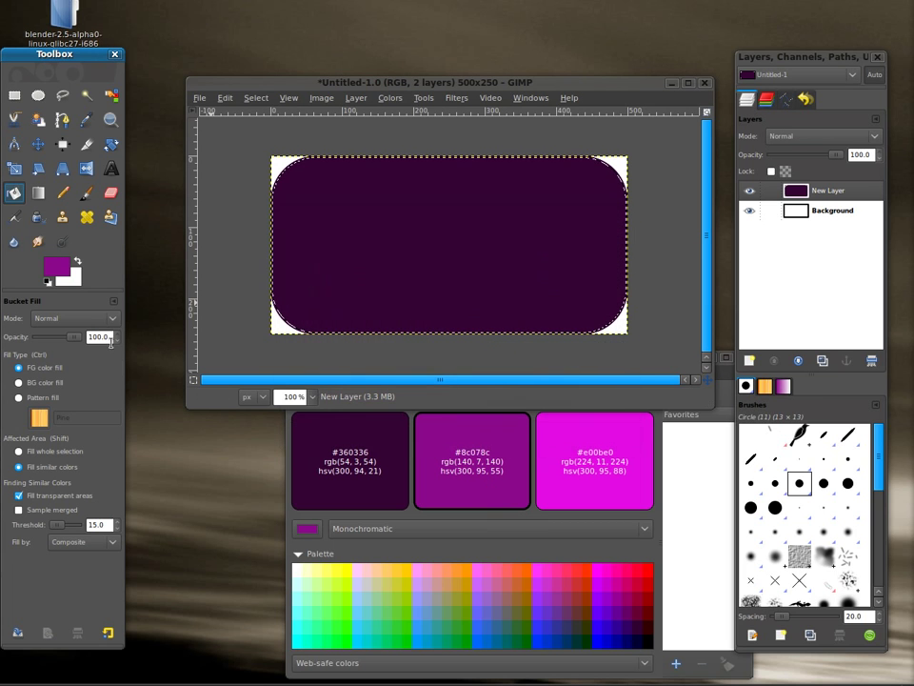
Step: Fill the selection with an FG to Transparent gradient drawn upward from the bottom edge
click(40, 196)
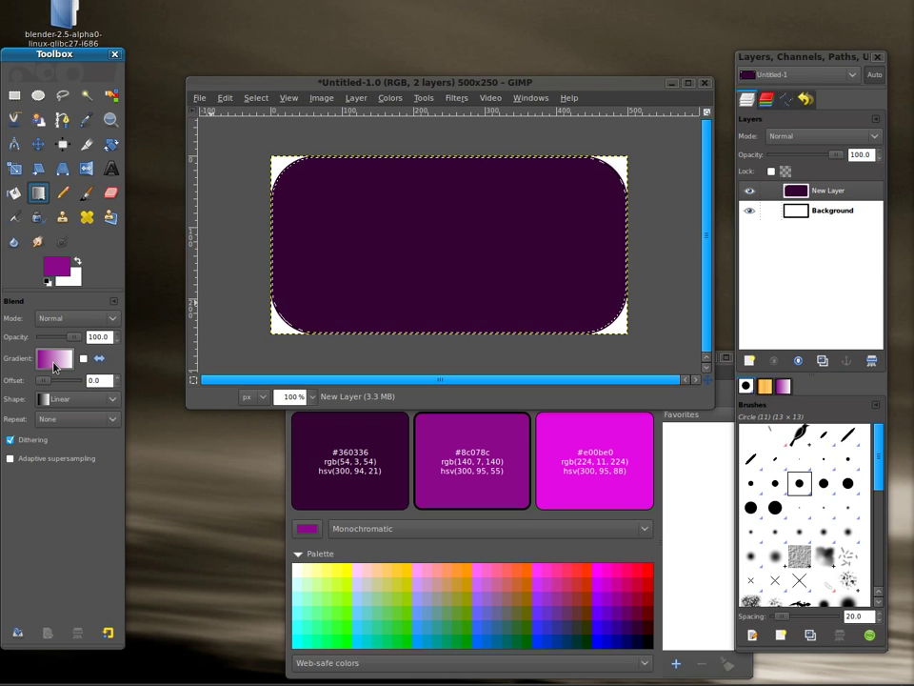
click(53, 363)
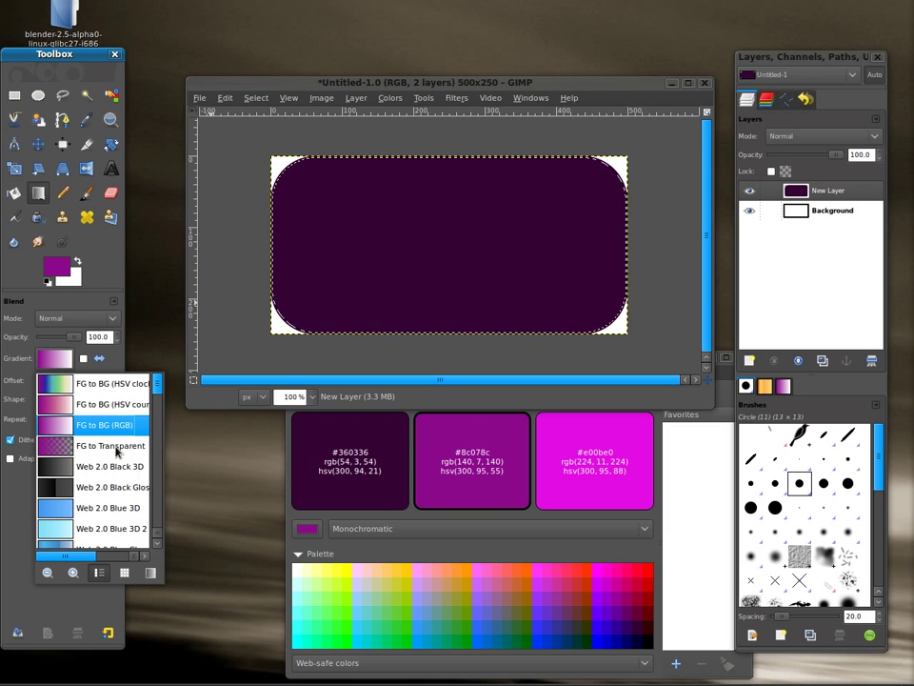
click(87, 447)
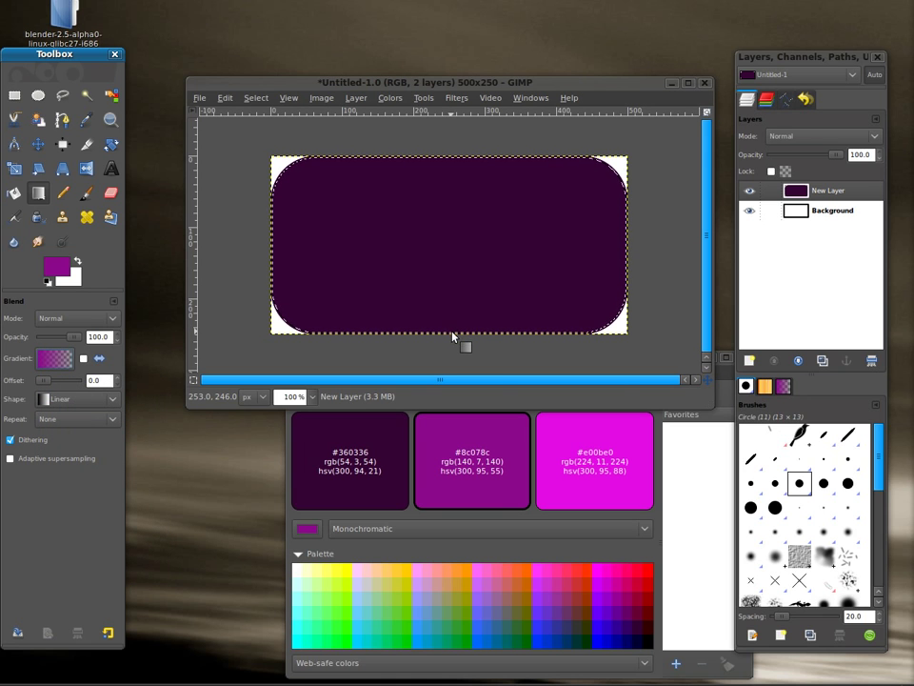
drag(452, 331, 461, 173)
key(ctrl+z)
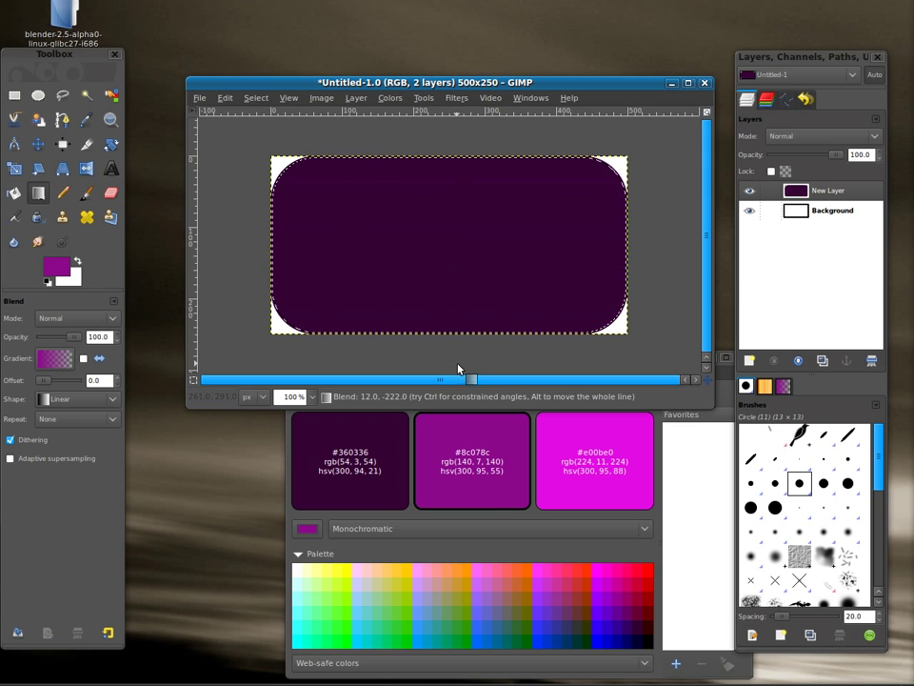
drag(451, 329, 450, 240)
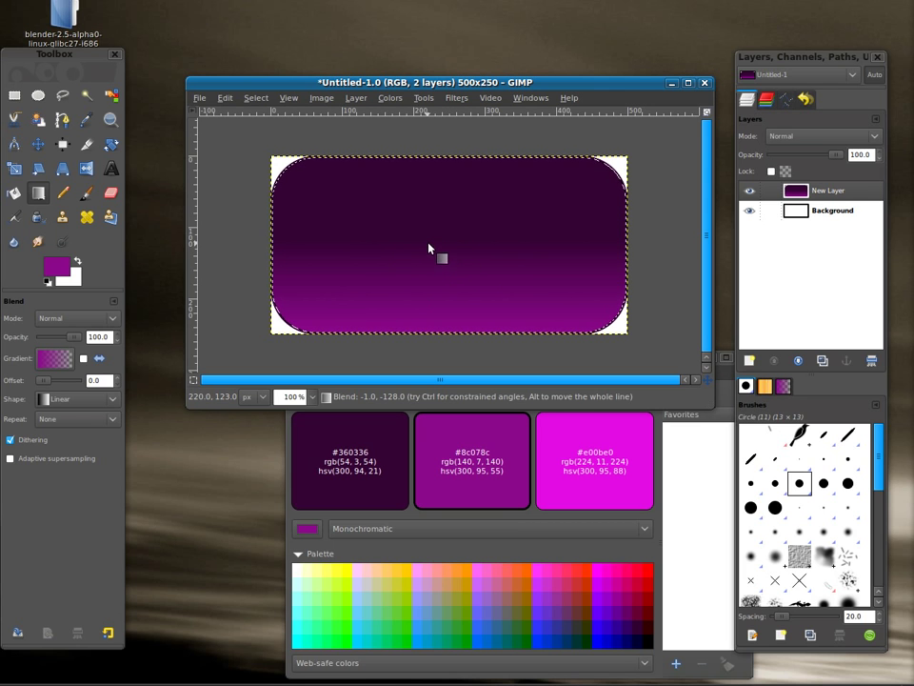
Step: Add transparent New Layer#1 and select a 480×81 top strip rounded at 90% radius
click(749, 360)
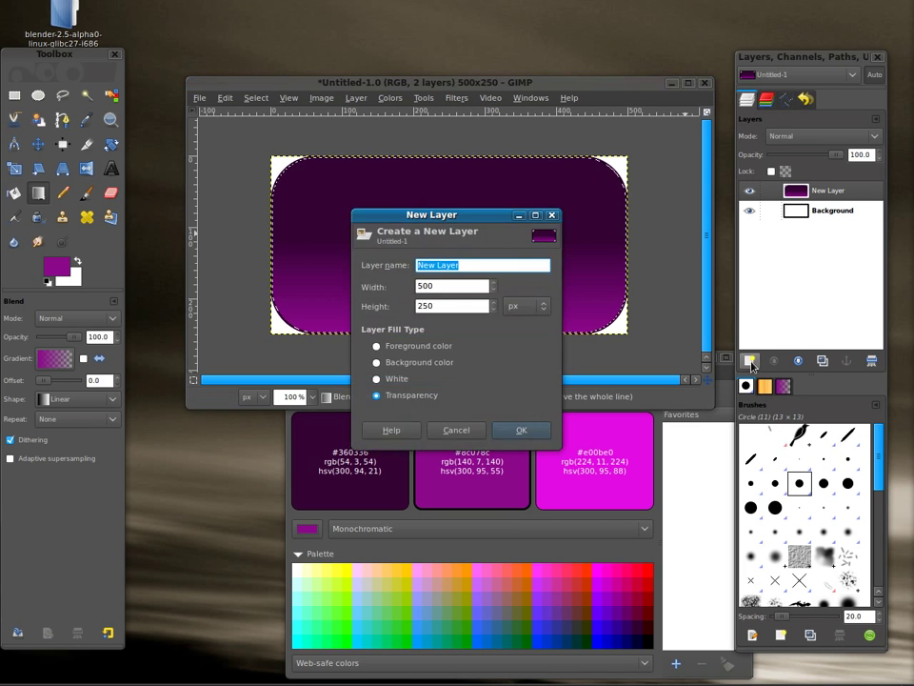
click(521, 430)
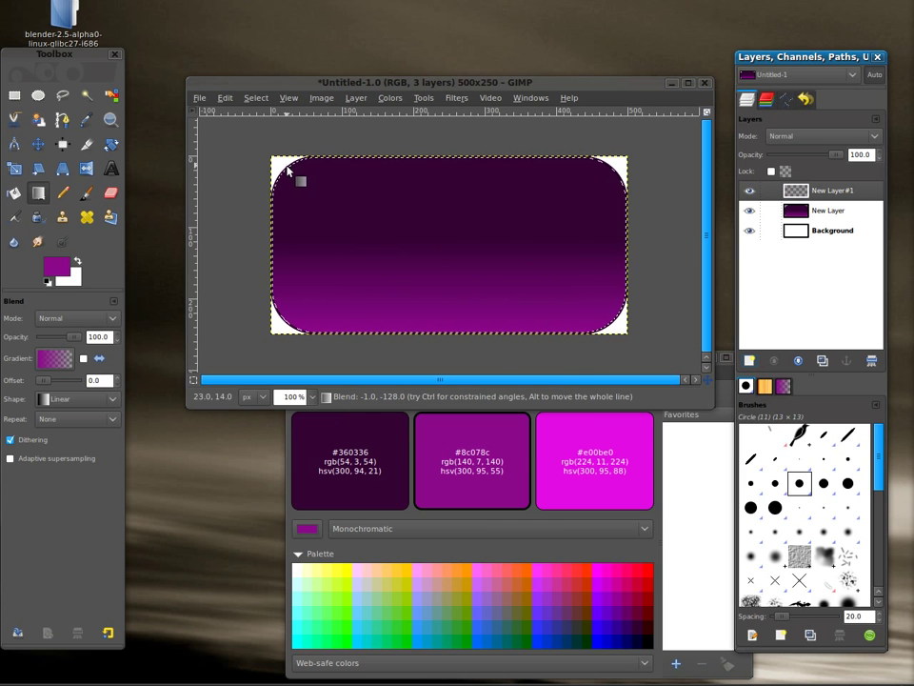
click(14, 96)
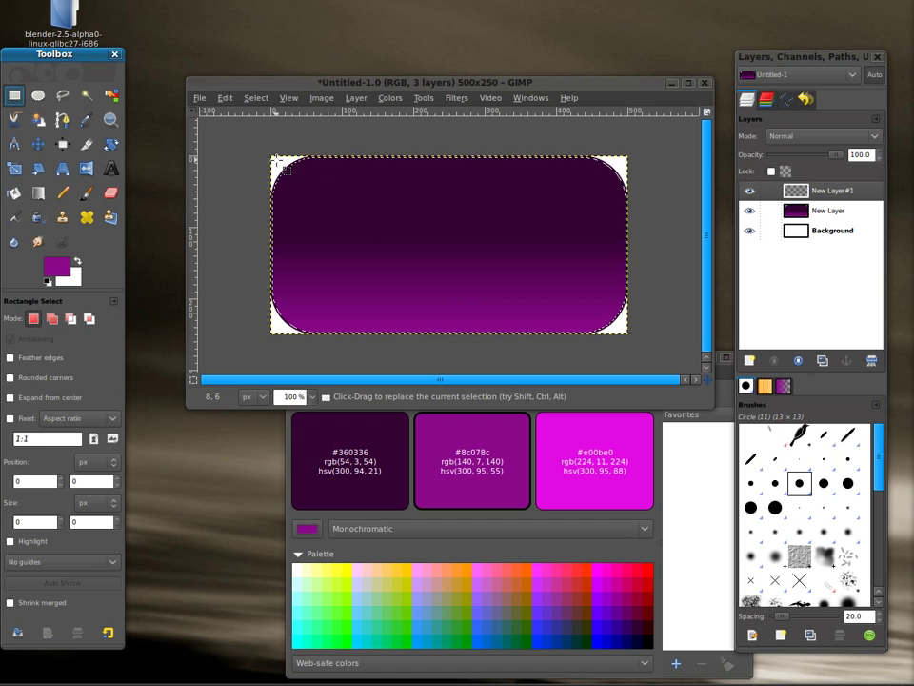
drag(278, 163, 620, 220)
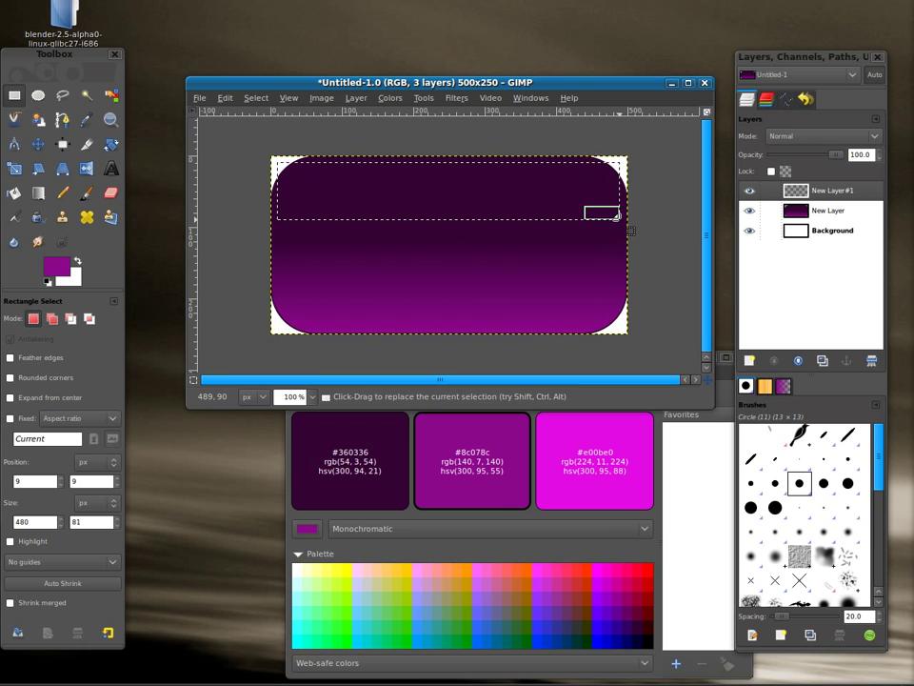
click(256, 98)
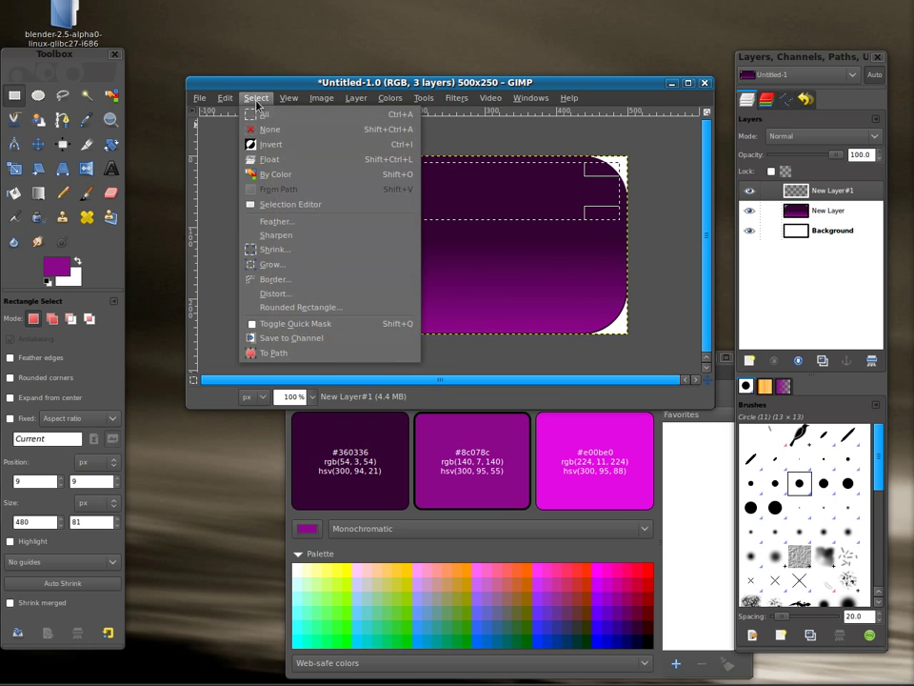
click(290, 307)
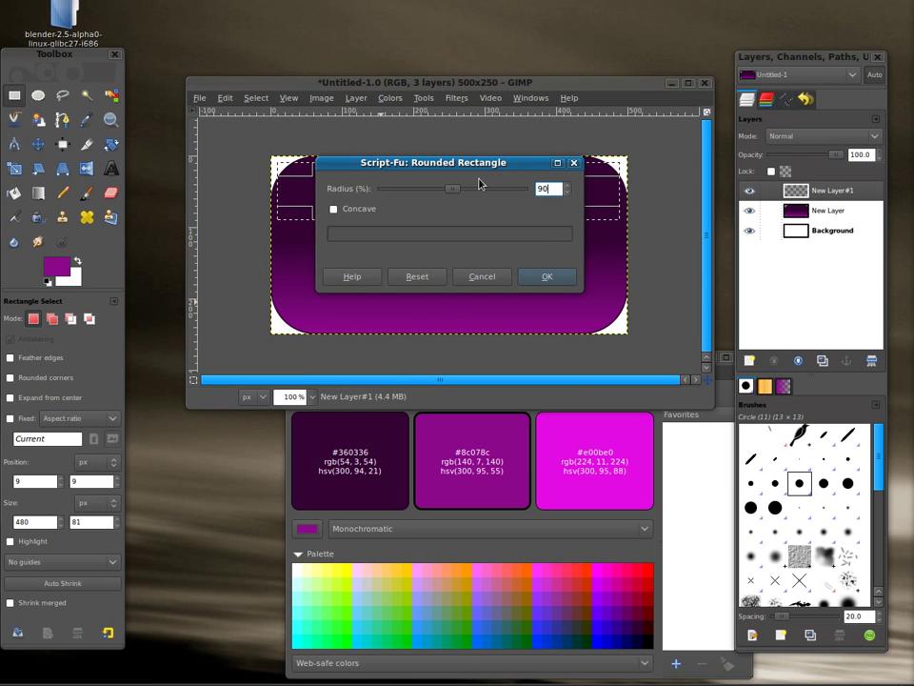
key(Return)
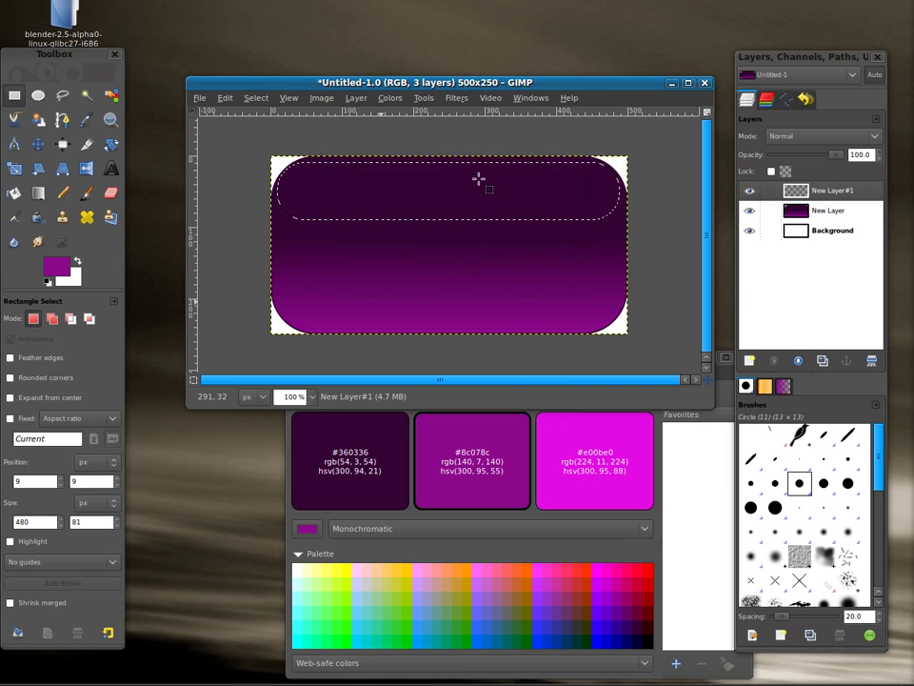
Step: Fill the top strip with a white-to-transparent gradient running downward, then remove the selection
click(80, 265)
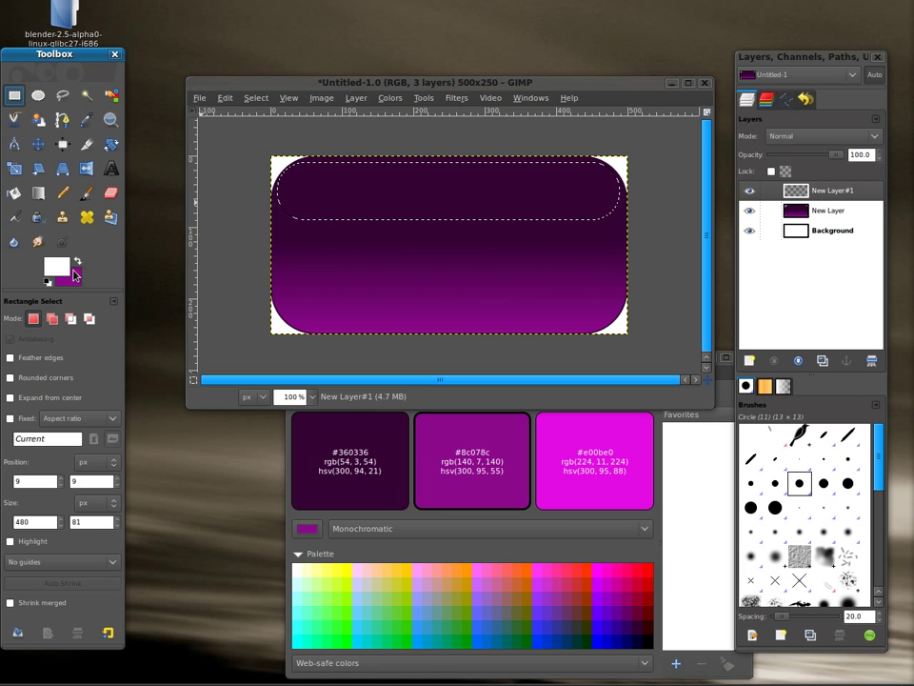
click(38, 194)
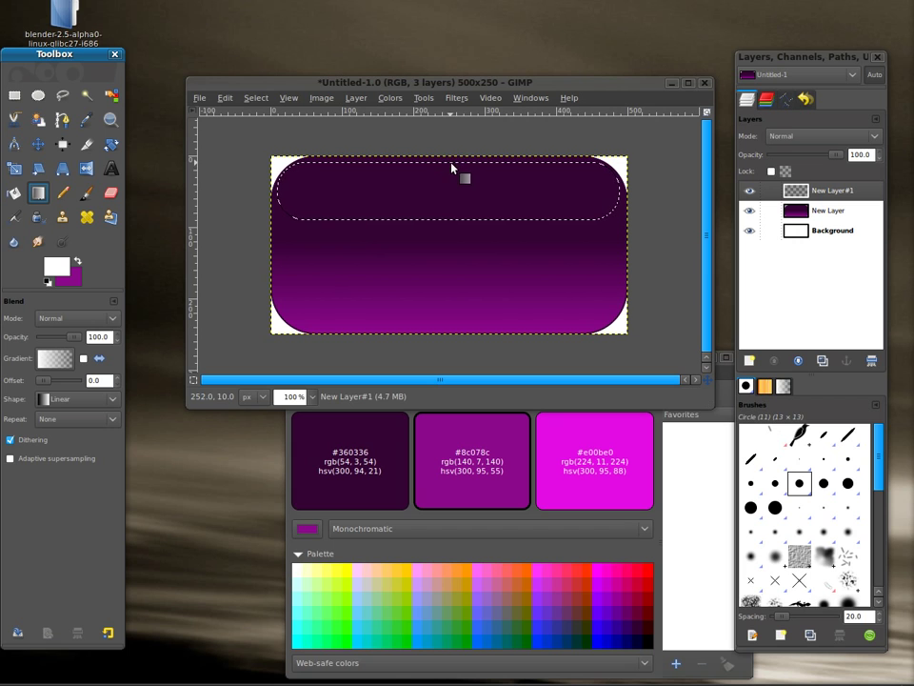
drag(452, 164, 440, 205)
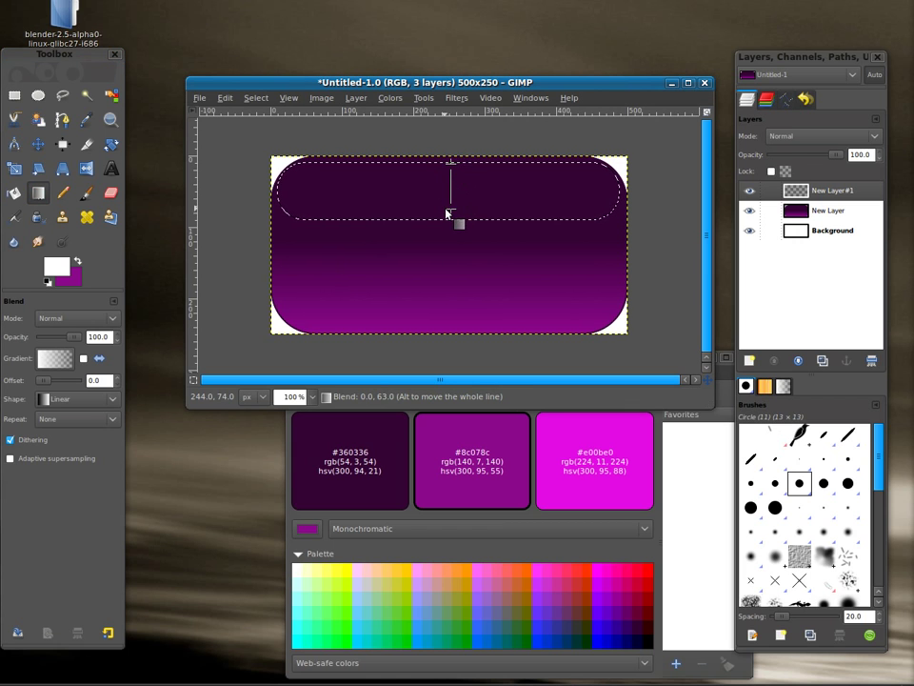
drag(448, 213, 447, 220)
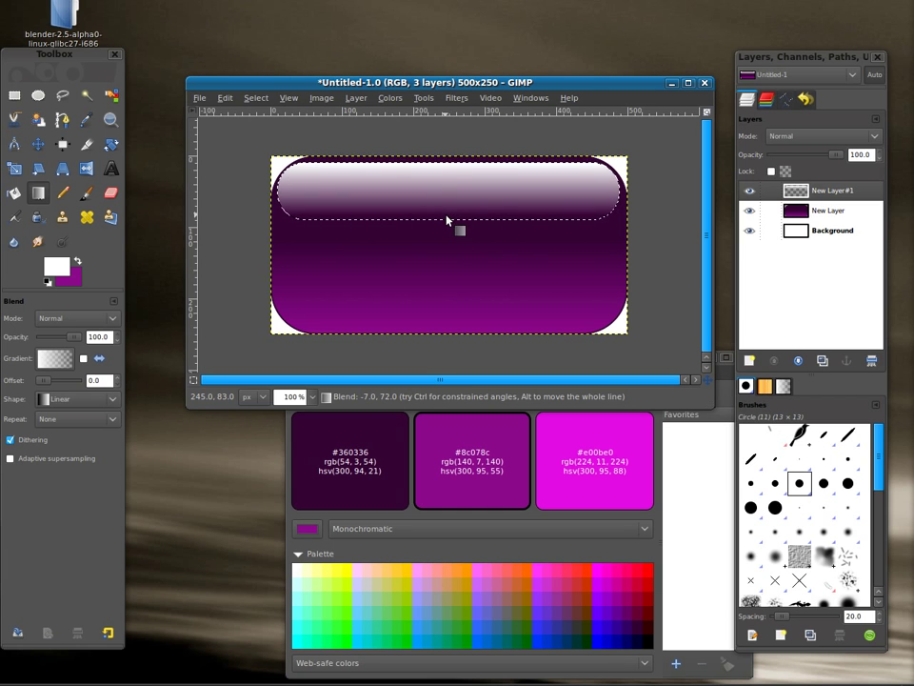
click(837, 232)
key(ctrl+shift+a)
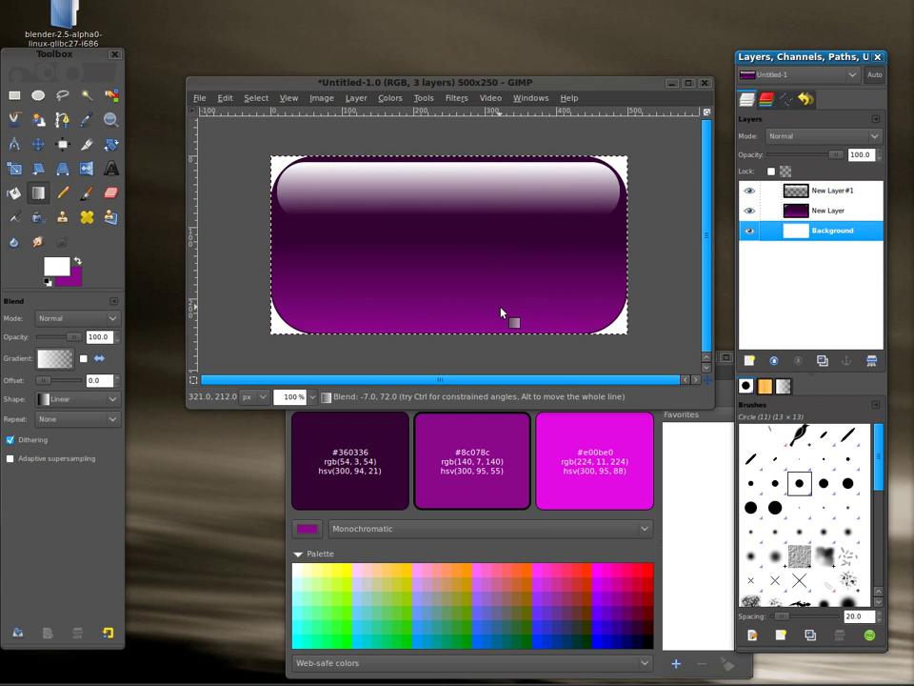
Step: Create transparent New Layer#2 and raise it to the top of the layer stack
double_click(754, 273)
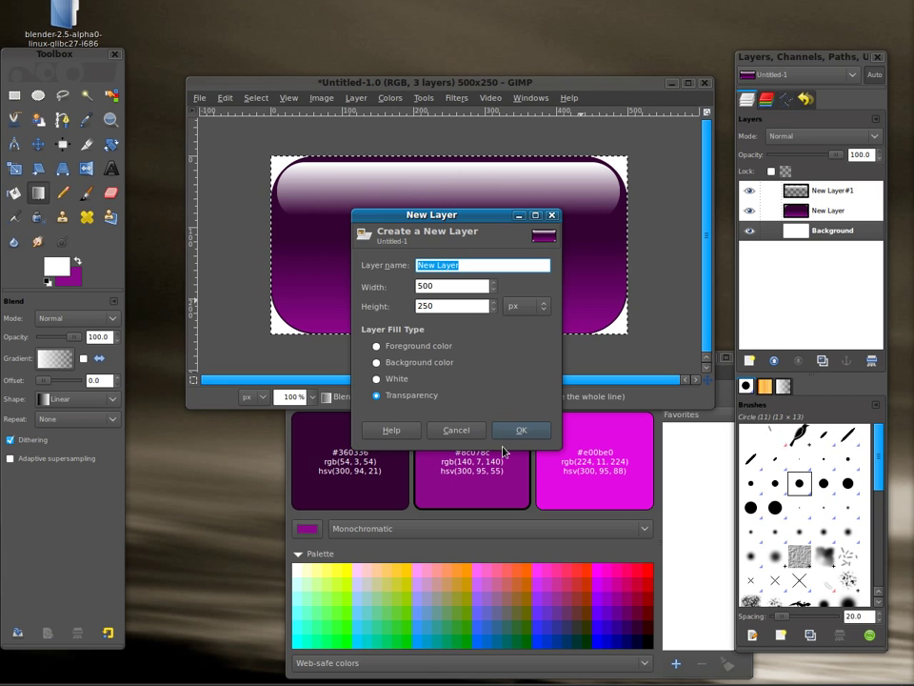
click(514, 433)
drag(843, 230, 813, 191)
click(812, 232)
right_click(815, 232)
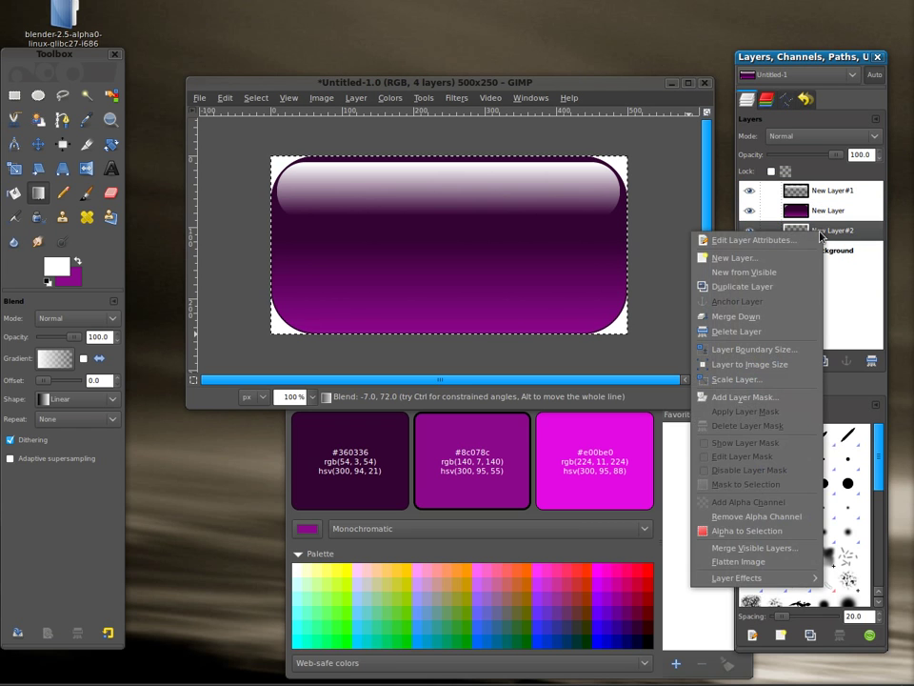
click(853, 294)
click(773, 360)
click(774, 360)
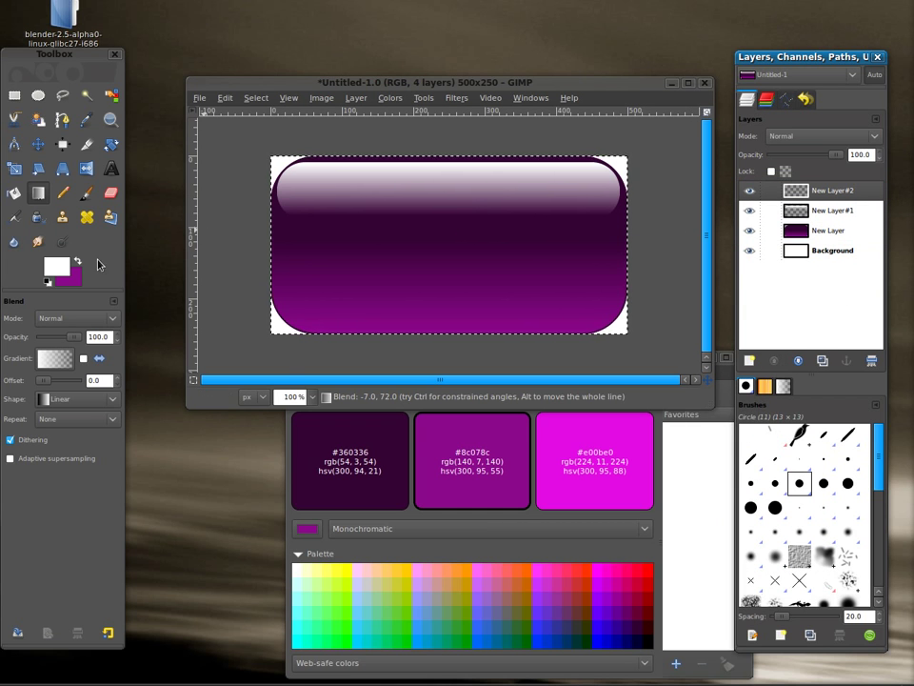
click(14, 95)
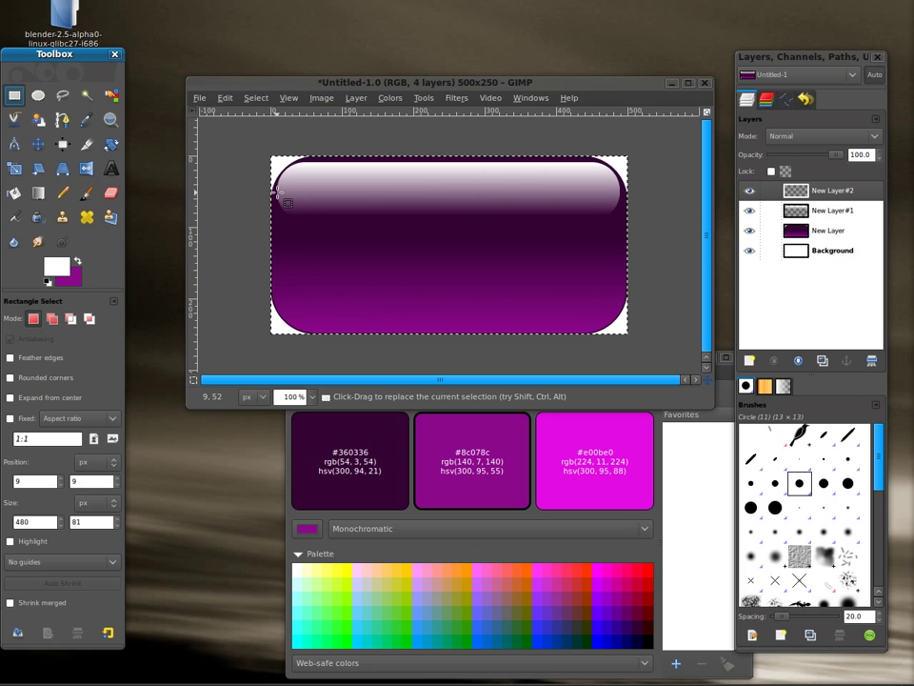
Step: Place two vertical guides at the button's left and right edges
drag(277, 191, 259, 202)
click(223, 273)
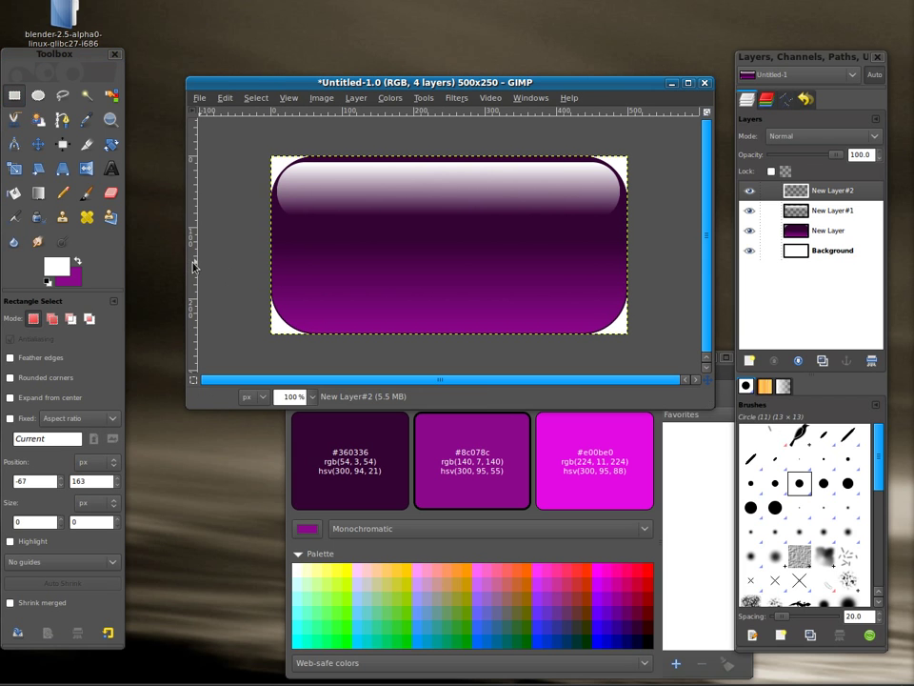
drag(193, 266, 278, 266)
drag(194, 291, 620, 286)
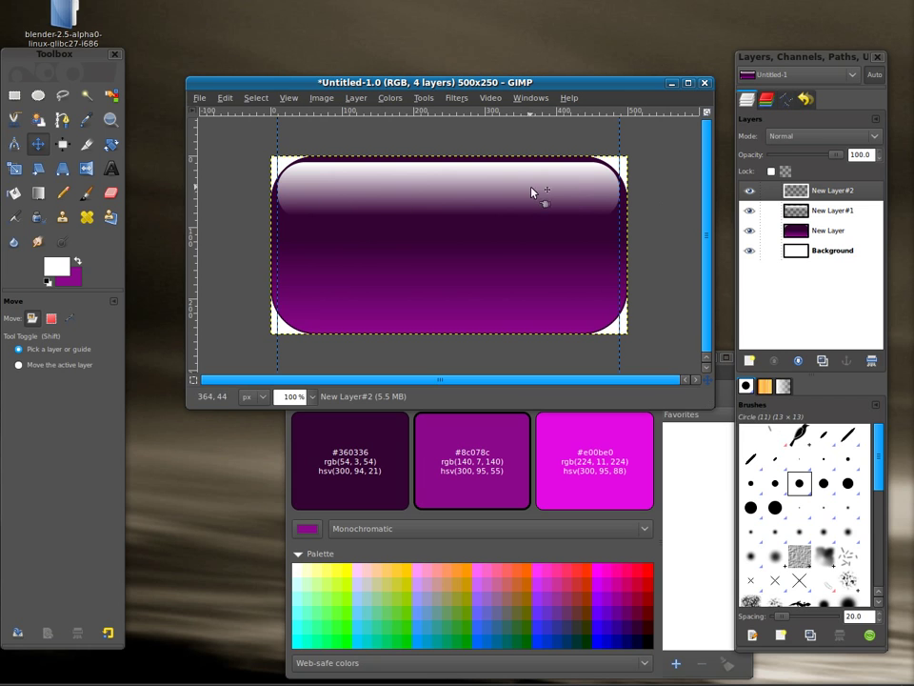
Step: Fill a thin 479×8 strip across the button's lower part with white, then deselect
click(14, 96)
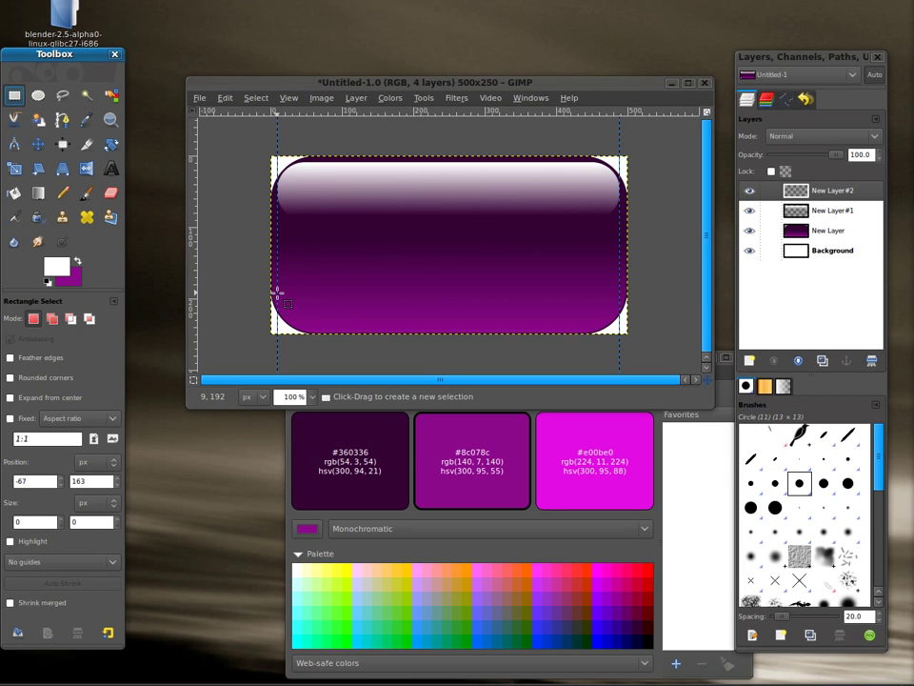
drag(277, 291, 619, 296)
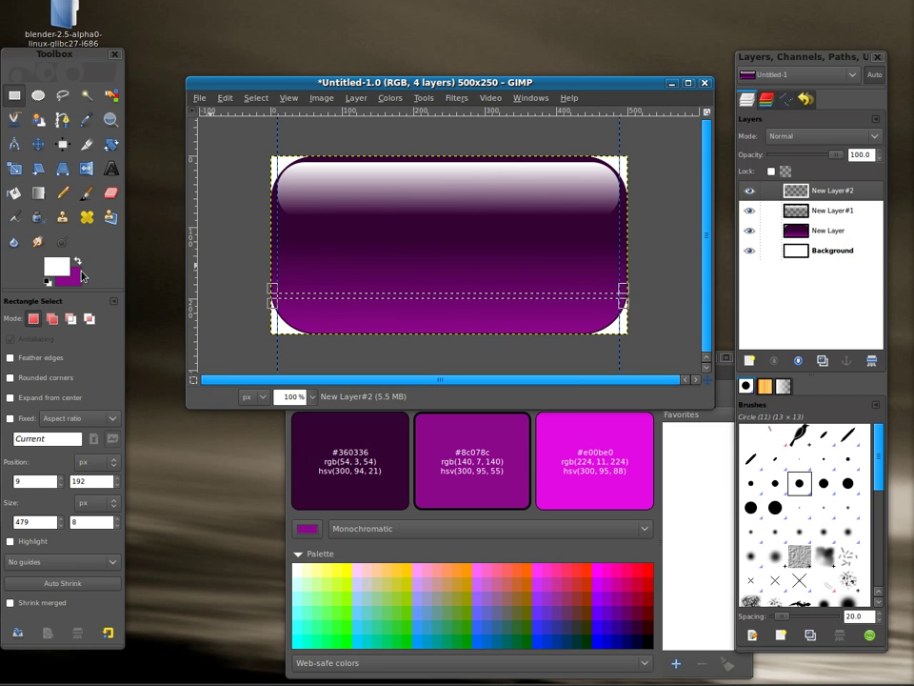
click(15, 193)
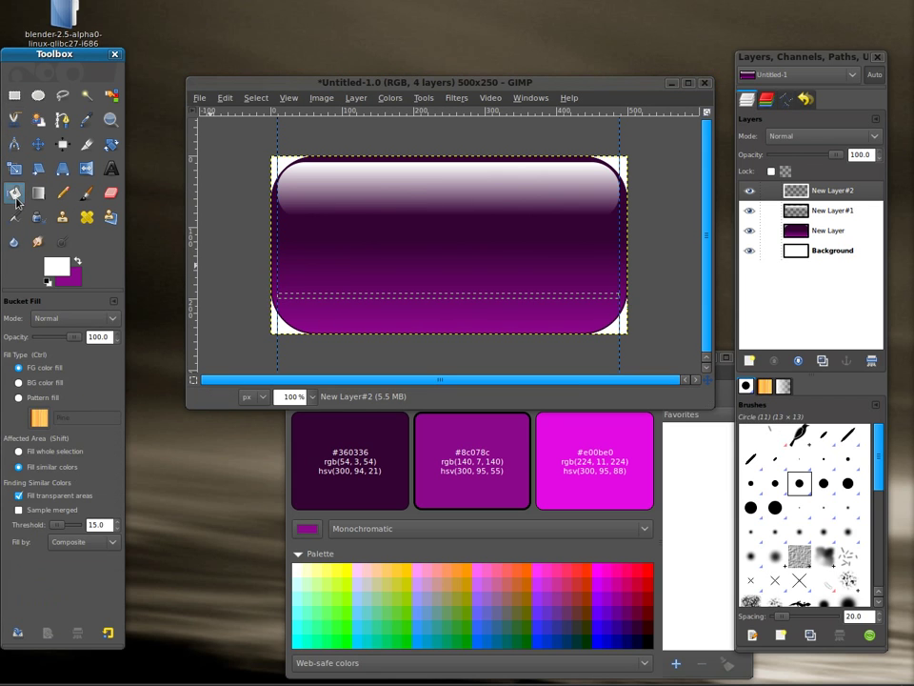
click(380, 296)
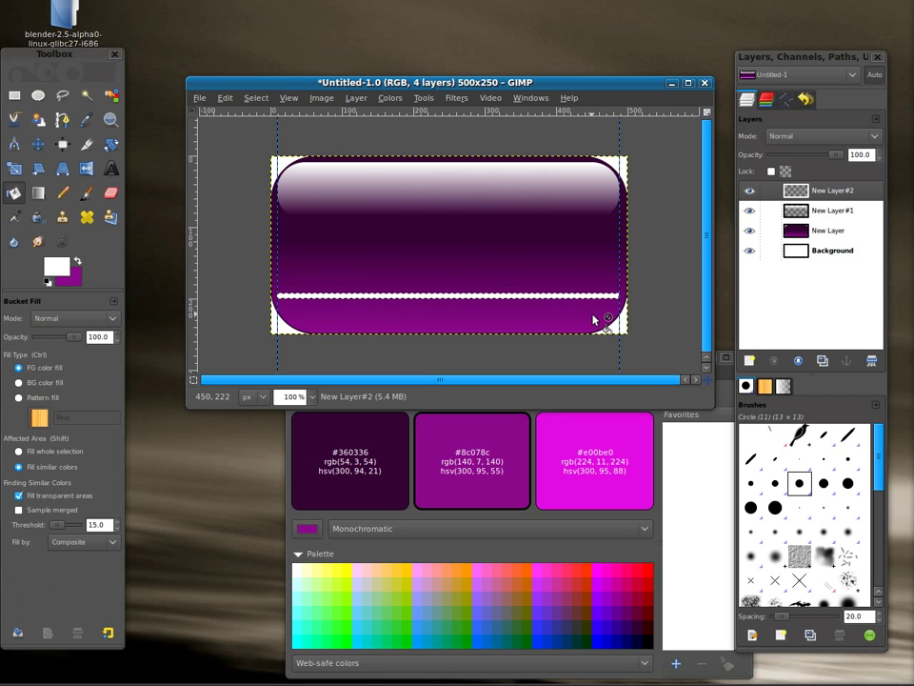
key(shift+ctrl+a)
Step: Blur the white stripe on New Layer#2 with a 29-pixel Gaussian blur
click(466, 100)
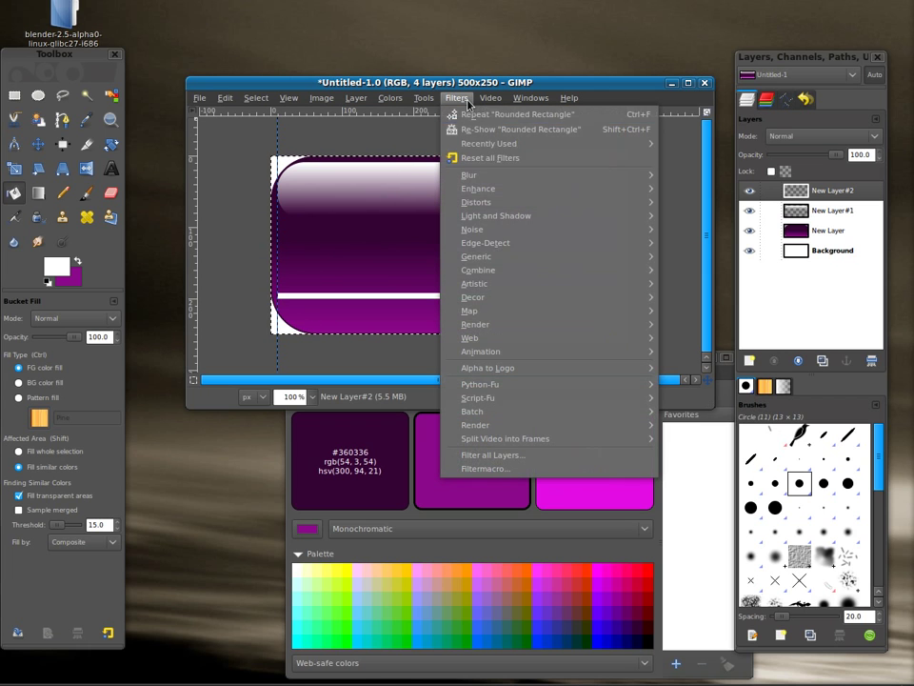
mouse_move(488, 177)
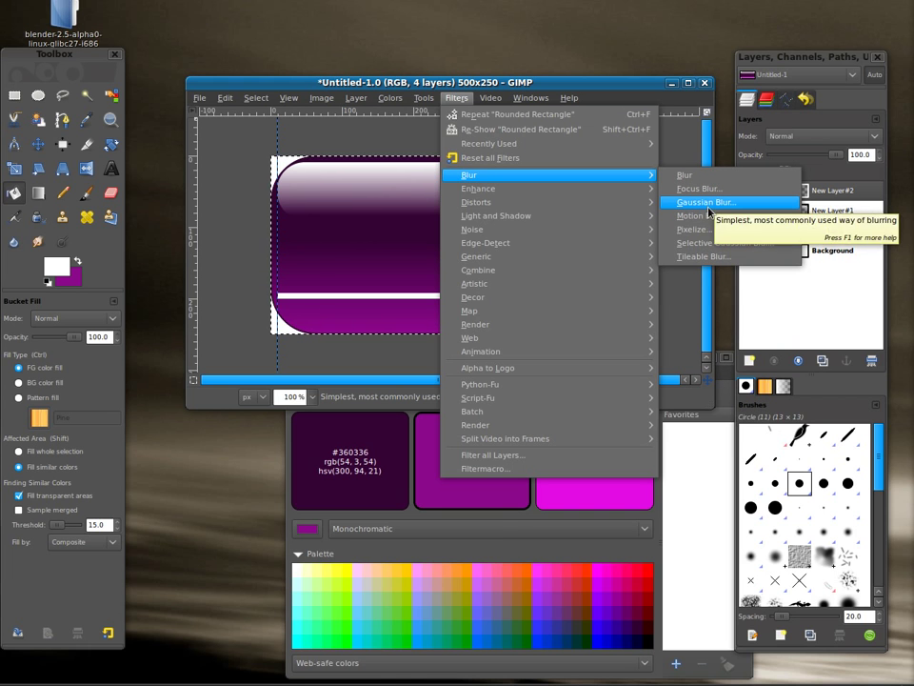
click(715, 208)
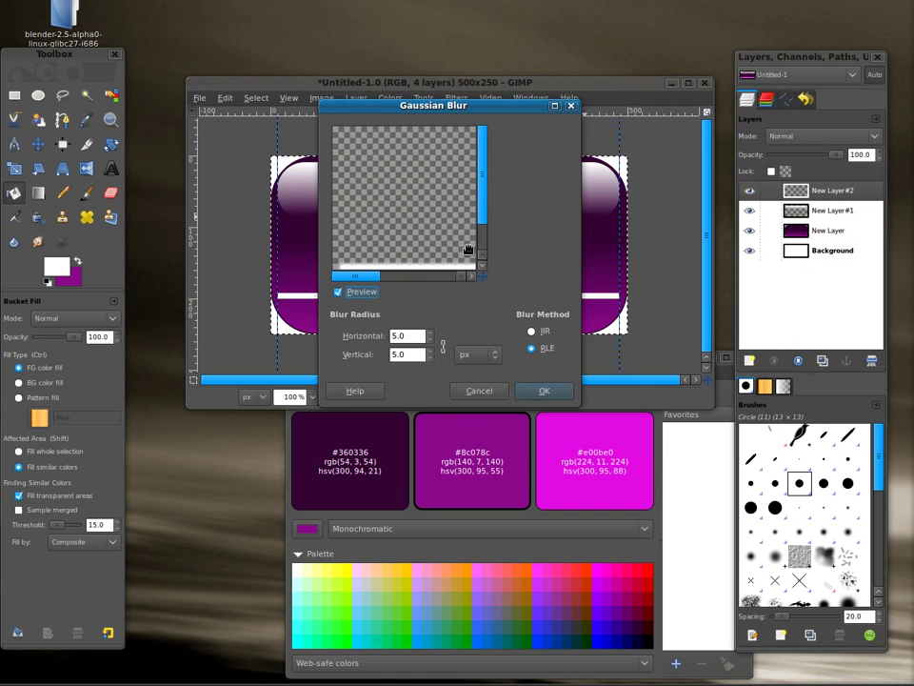
scroll(431, 338, up, 3)
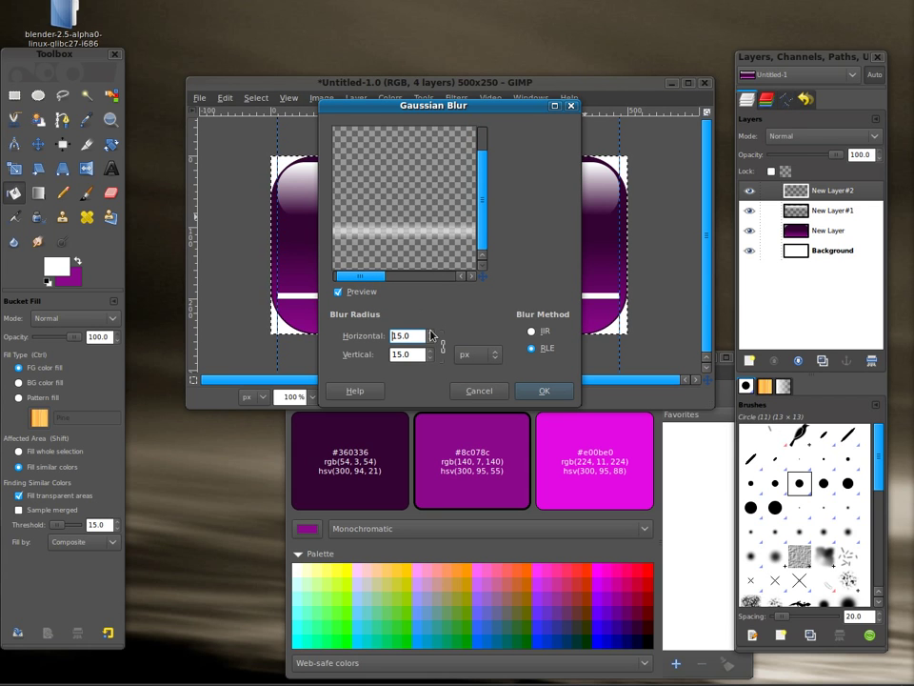
scroll(431, 337, up, 2)
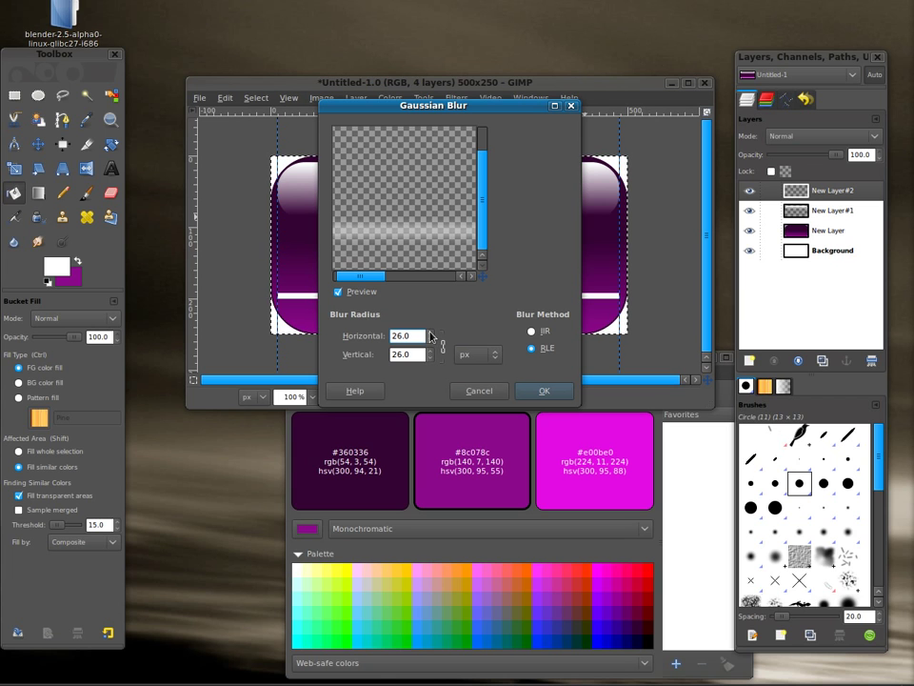
click(545, 391)
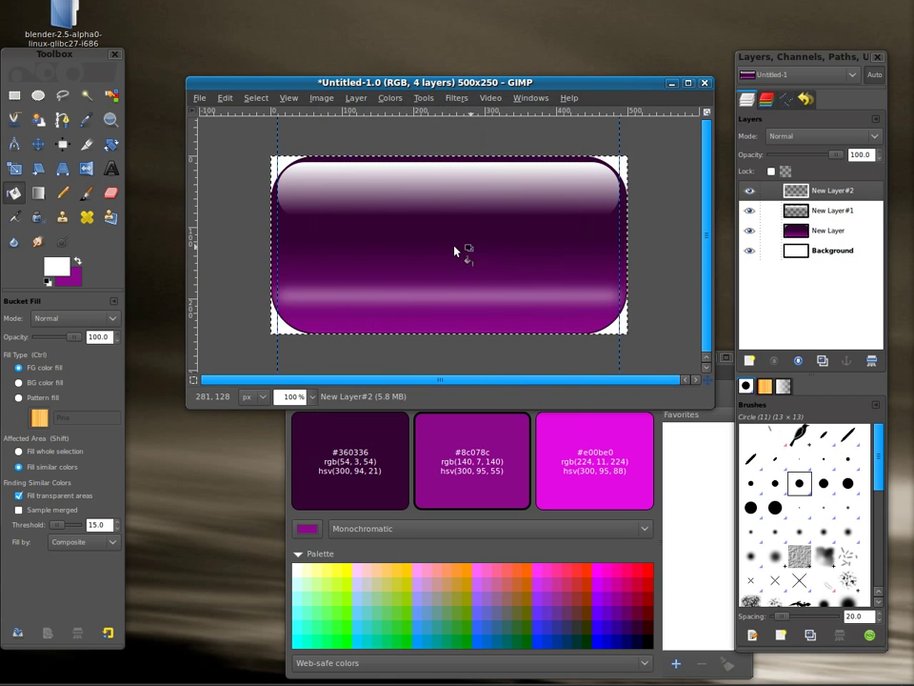
Step: On the purple New Layer, select the transparent surroundings by colour and invert to select the pill
click(825, 250)
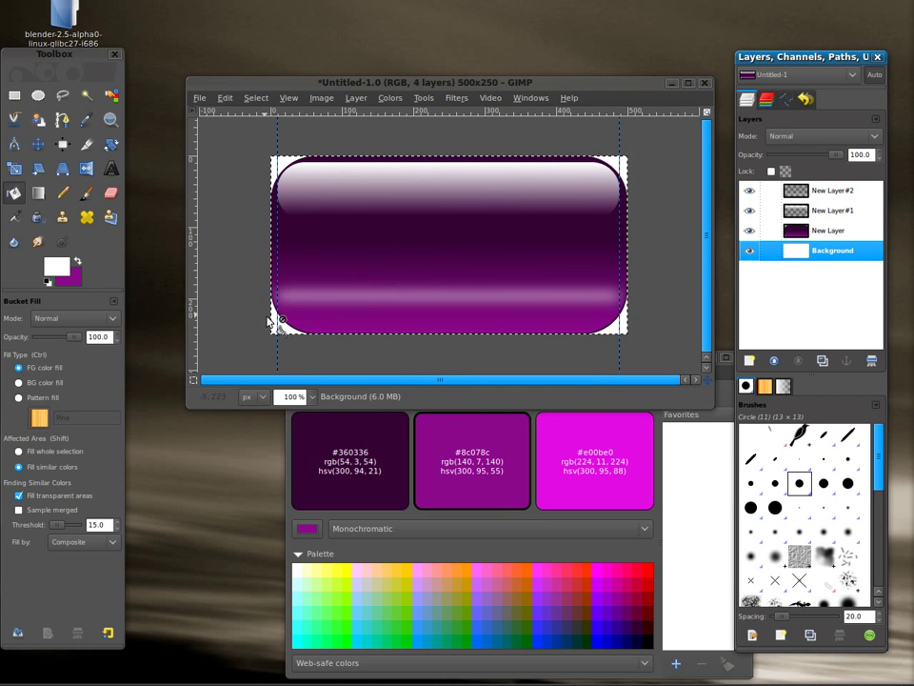
click(276, 349)
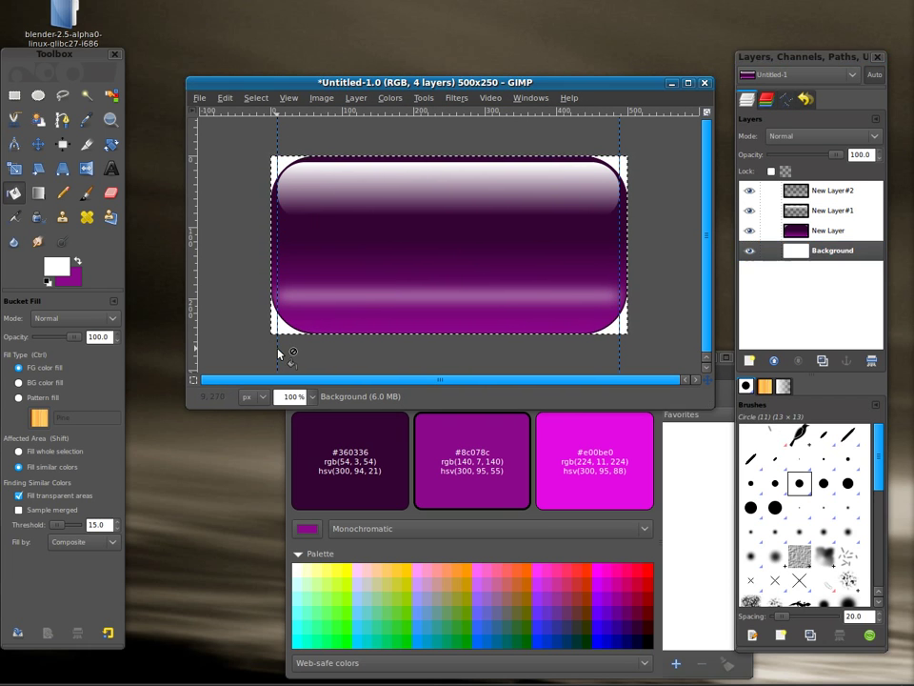
click(825, 234)
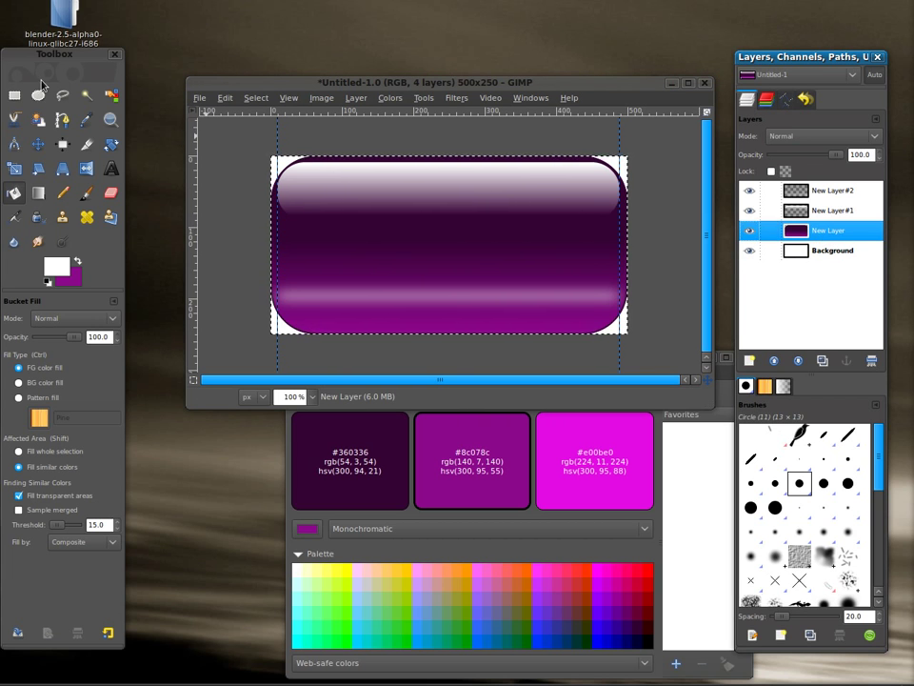
click(113, 98)
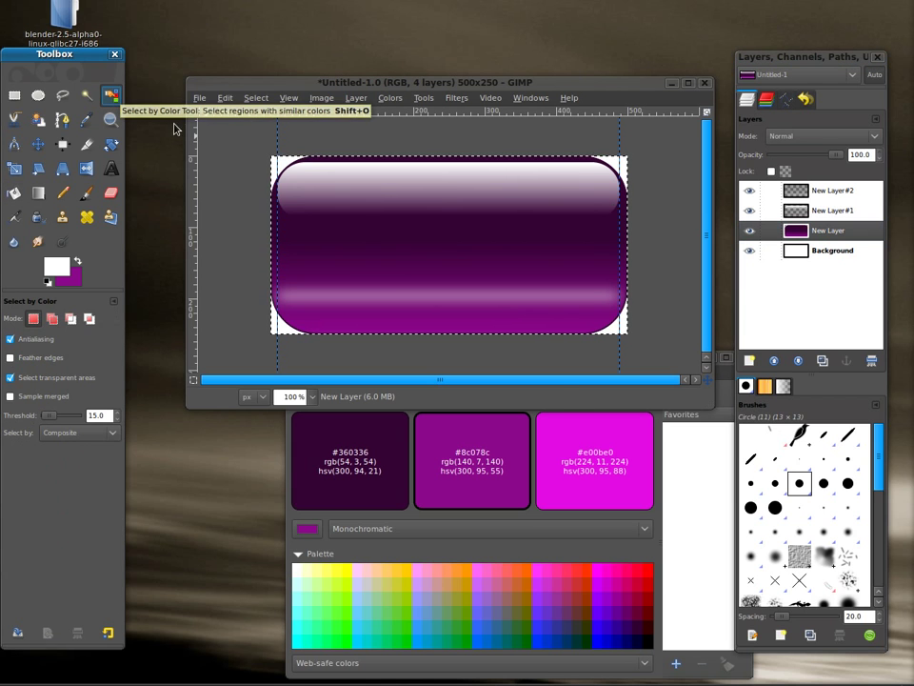
click(282, 164)
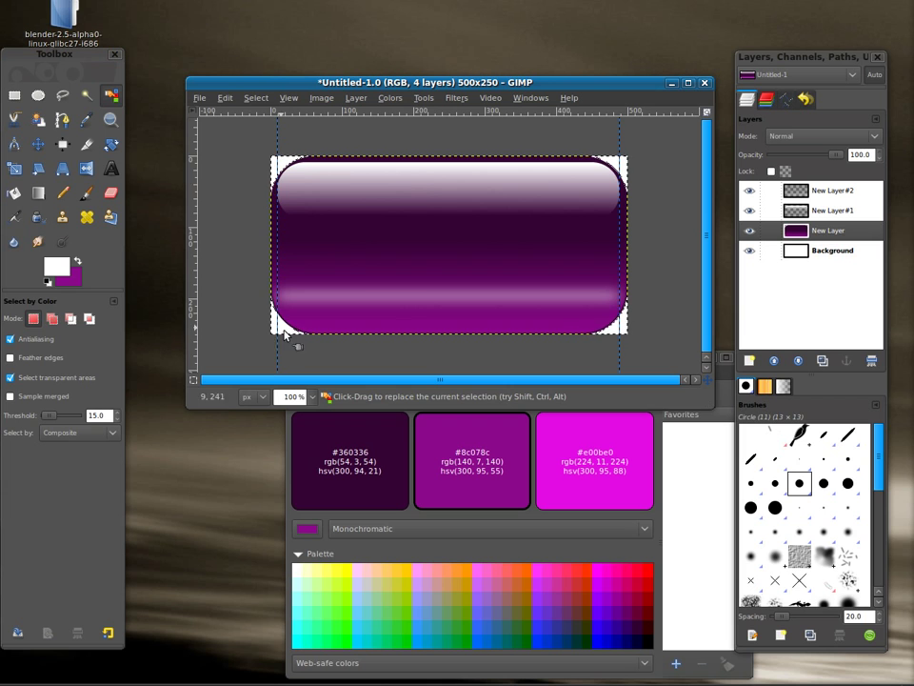
click(255, 97)
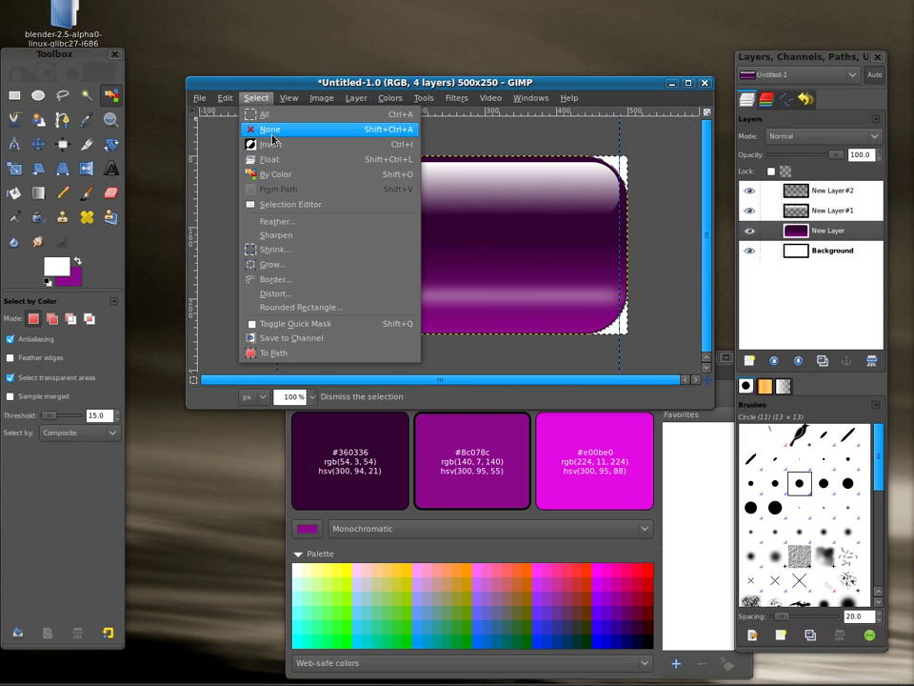
click(276, 146)
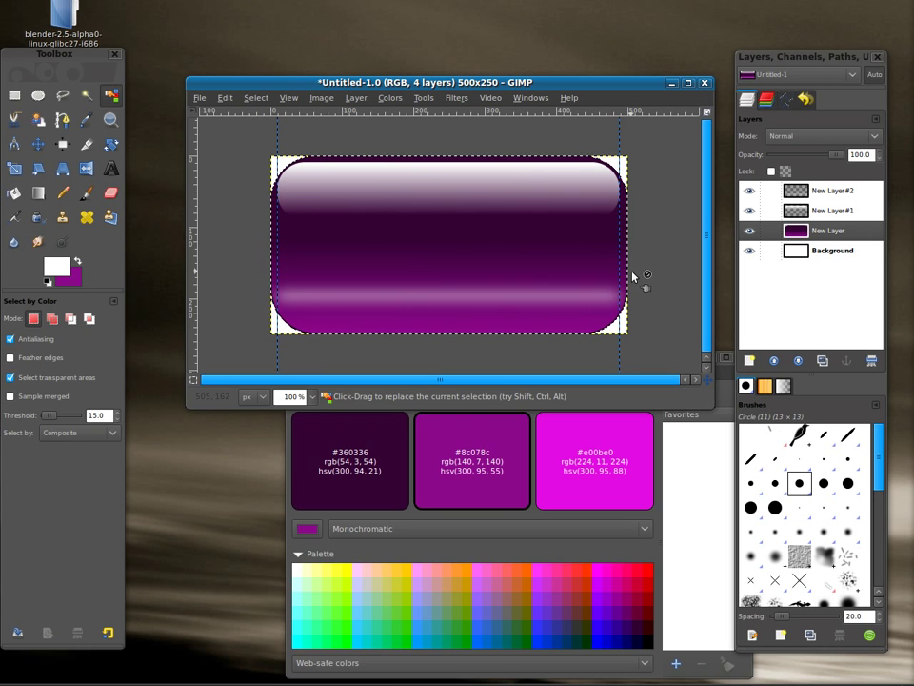
Step: Shrink the pill selection by 1 pixel
click(255, 97)
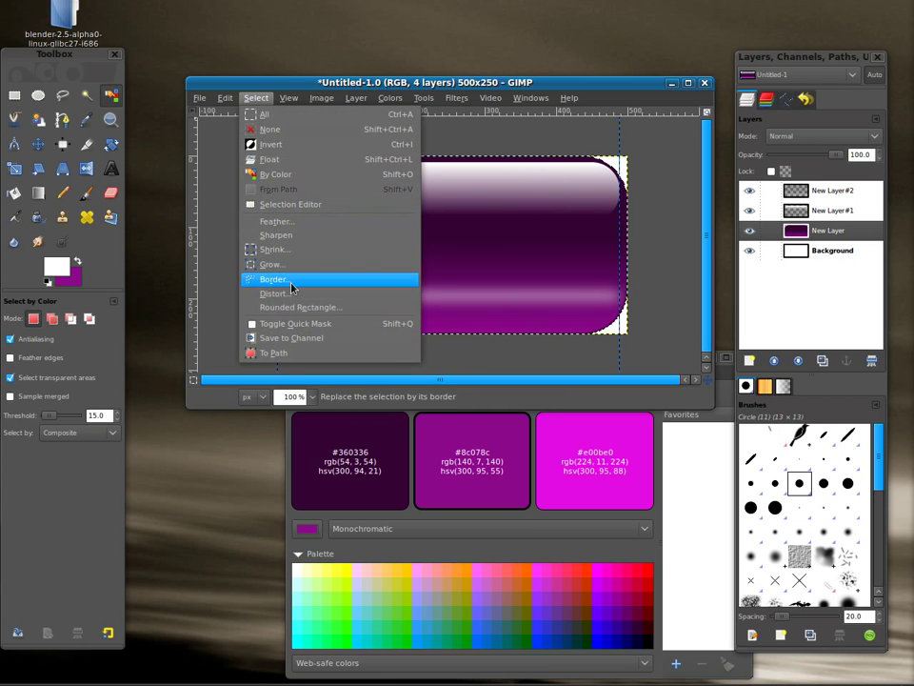
click(297, 251)
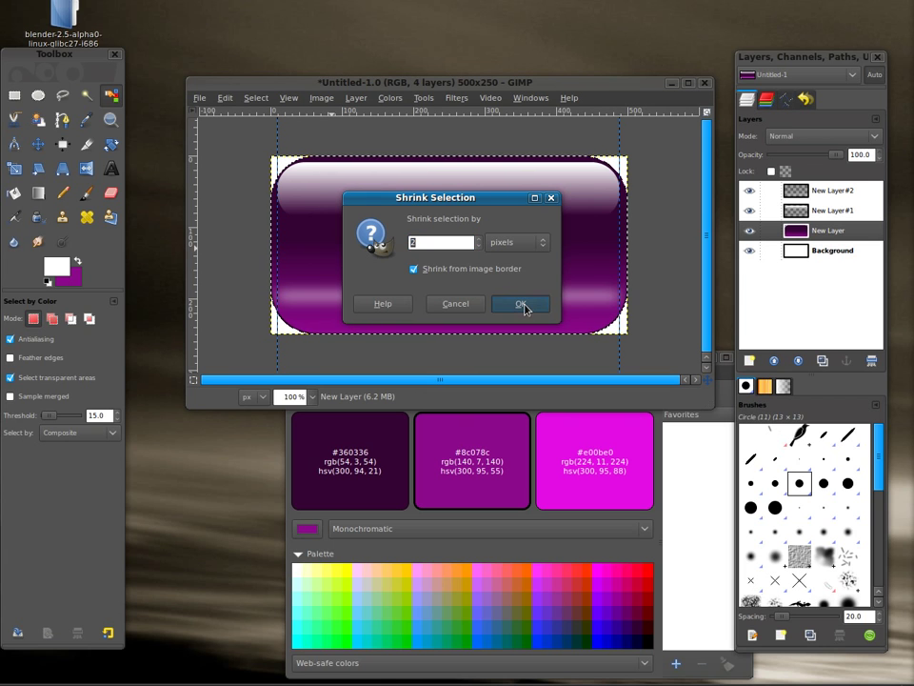
click(478, 246)
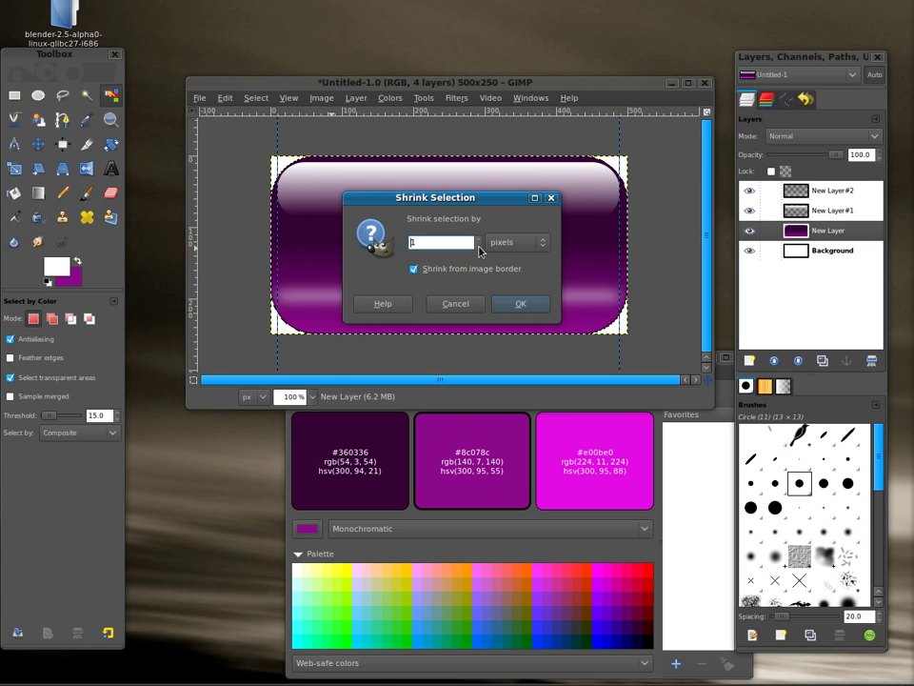
click(520, 300)
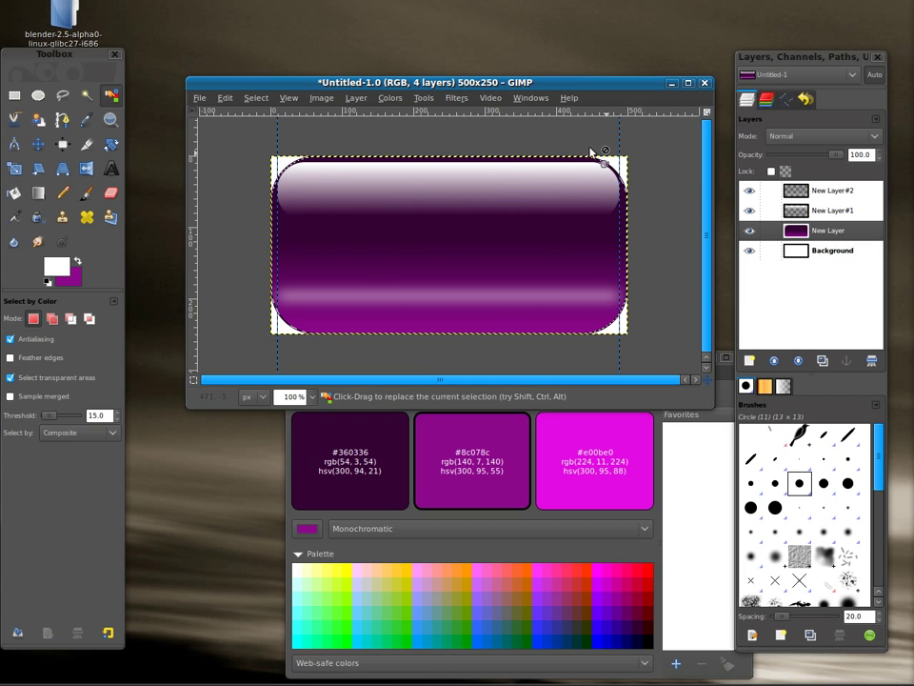
Step: Add a black drop shadow with offset 0,0, blur 15 and opacity 80
click(461, 100)
mouse_move(494, 219)
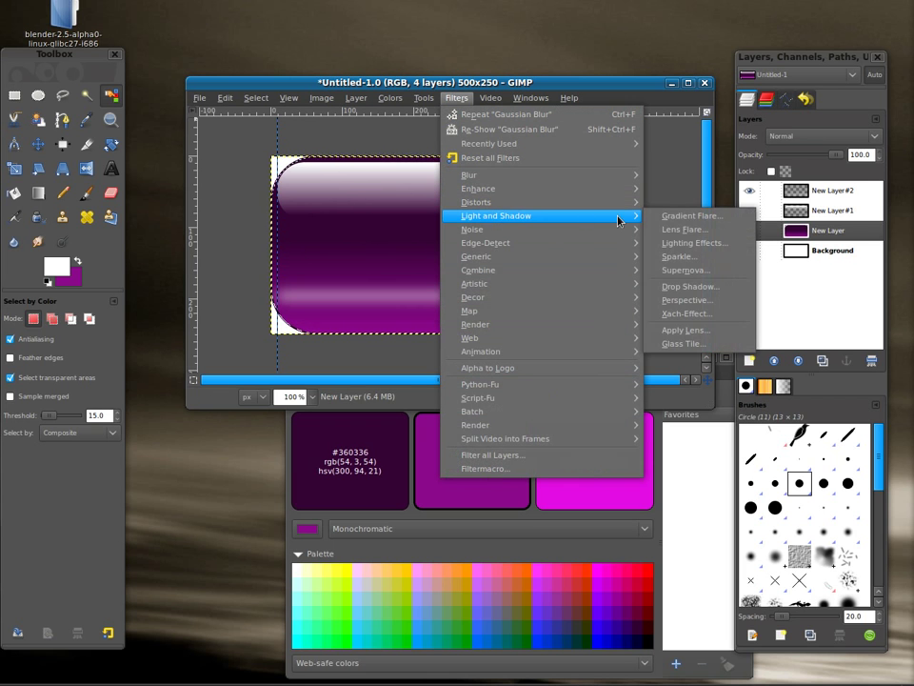
click(693, 286)
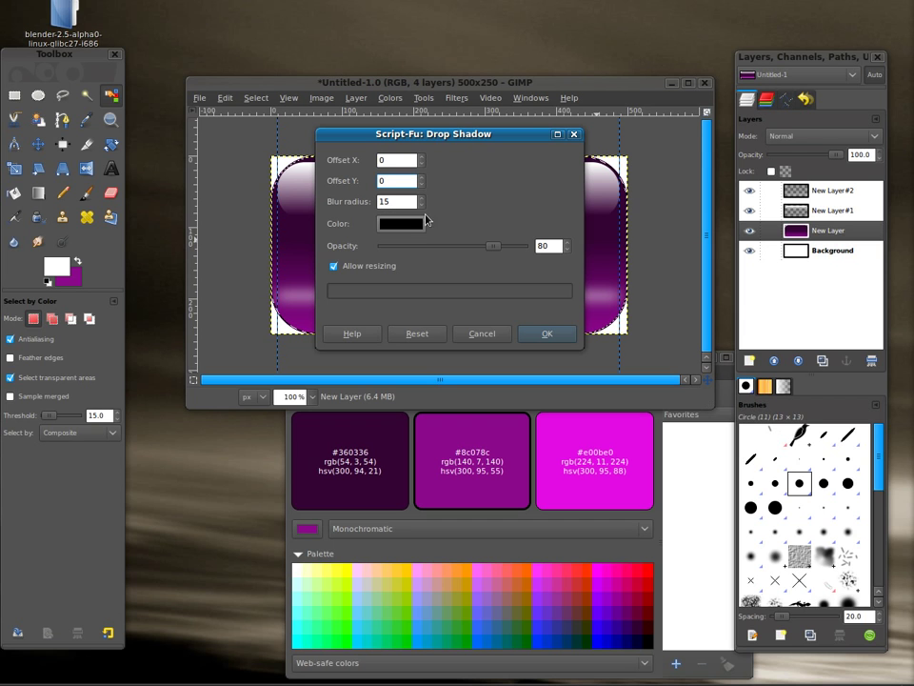
click(546, 335)
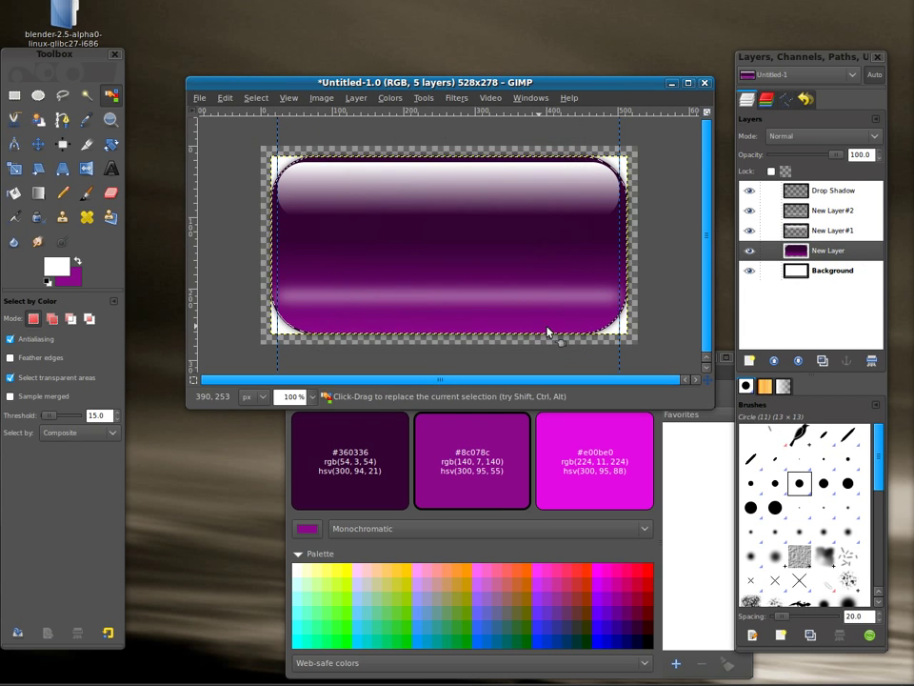
click(827, 274)
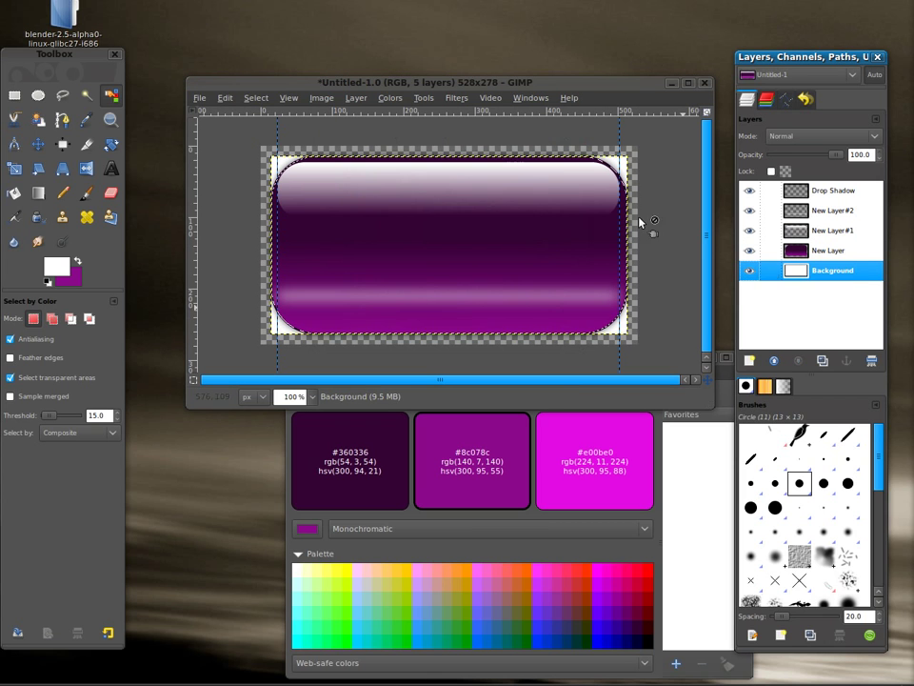
Step: Swap colours and extend the white Background layer to the full 528×278 canvas
click(355, 98)
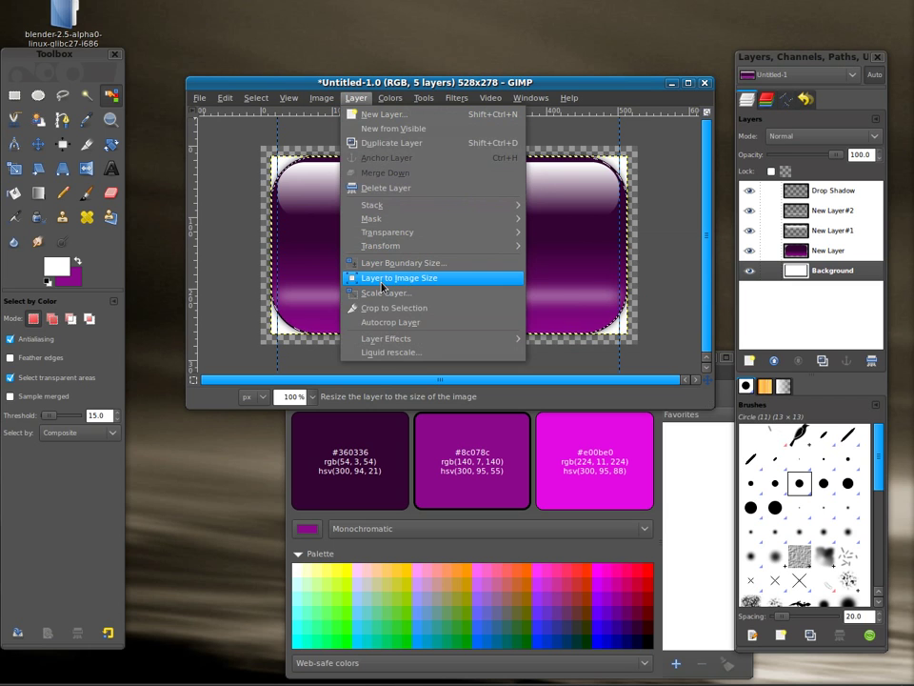
click(428, 287)
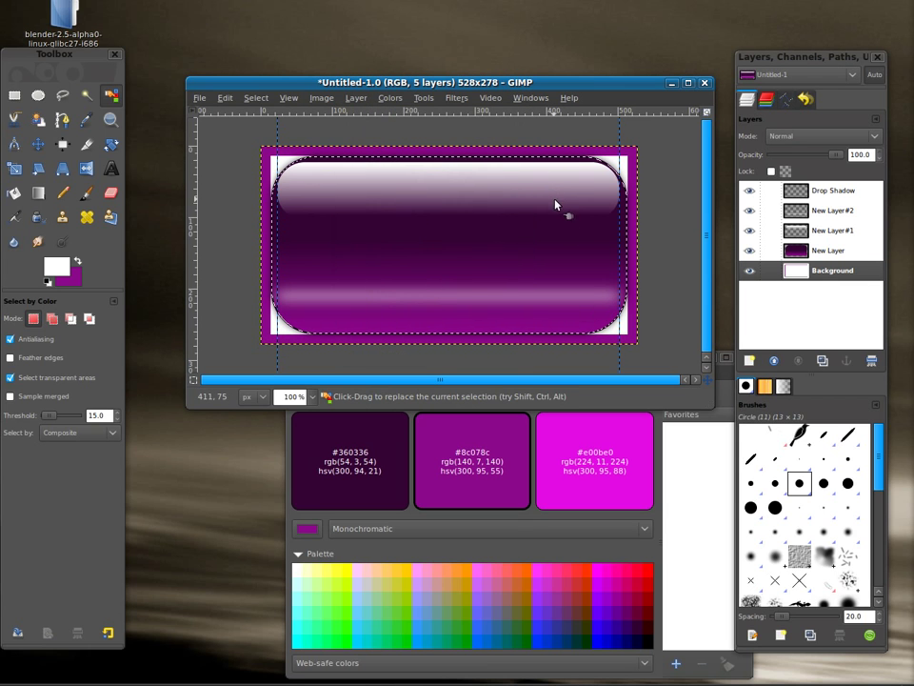
key(ctrl+z)
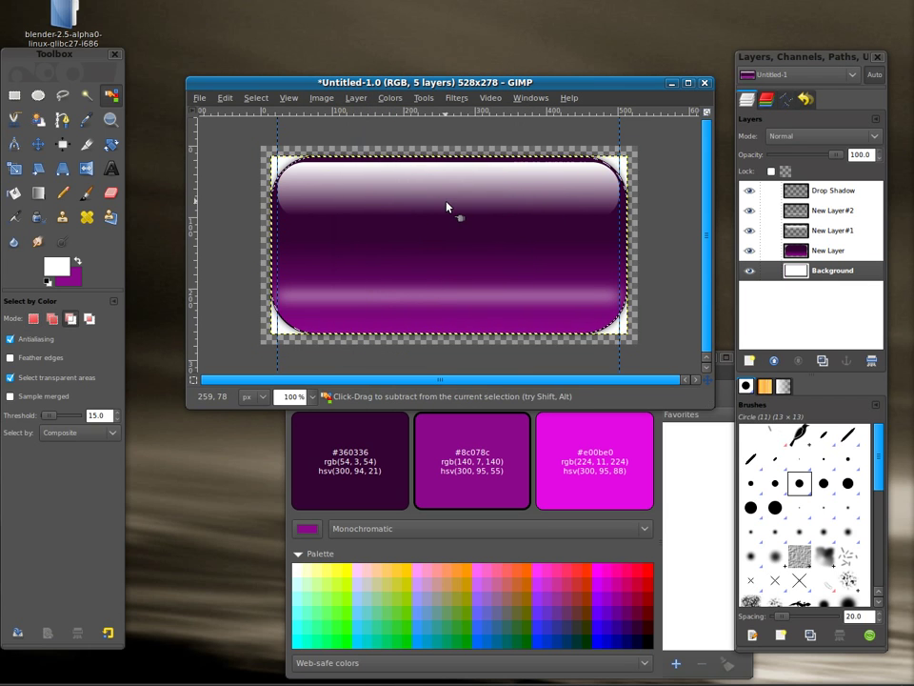
key(x)
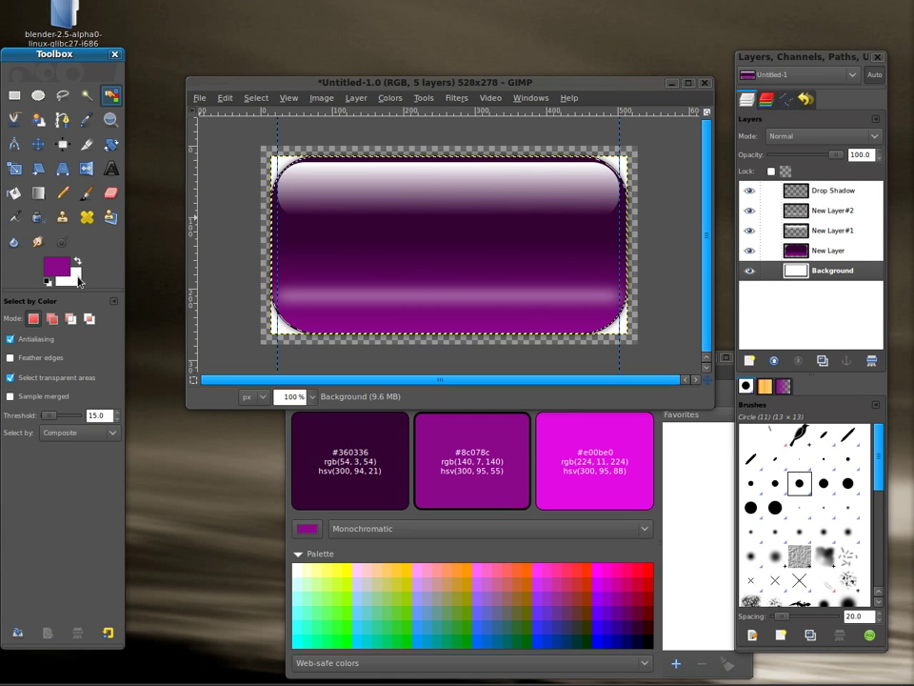
click(255, 97)
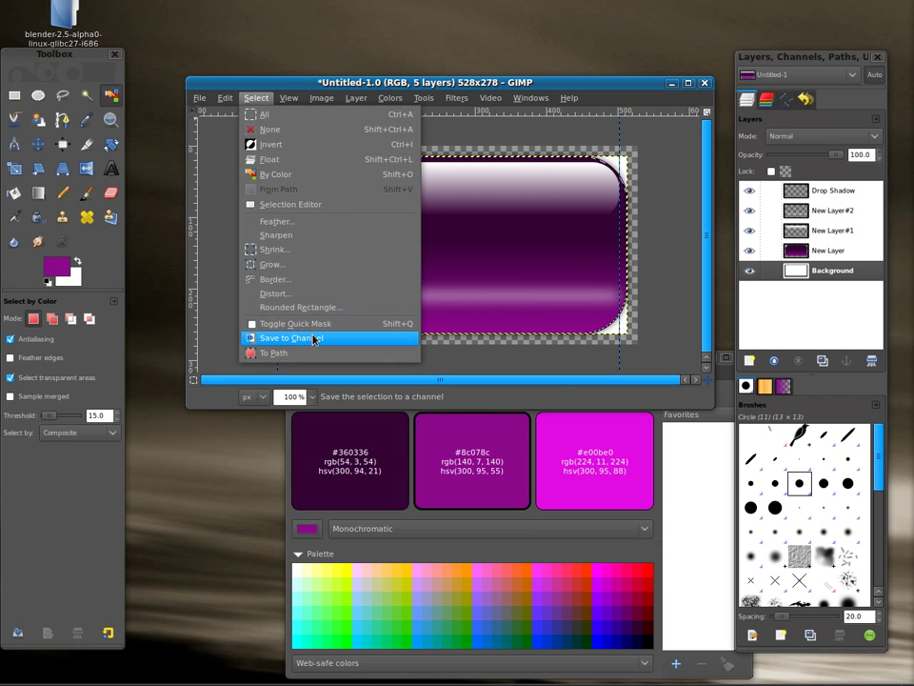
mouse_move(355, 98)
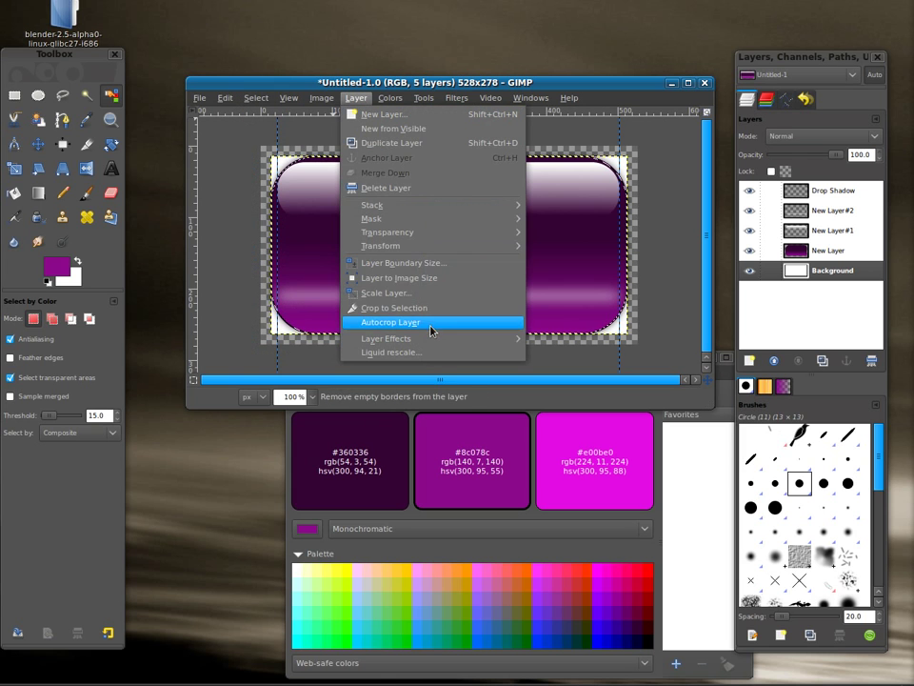
click(424, 279)
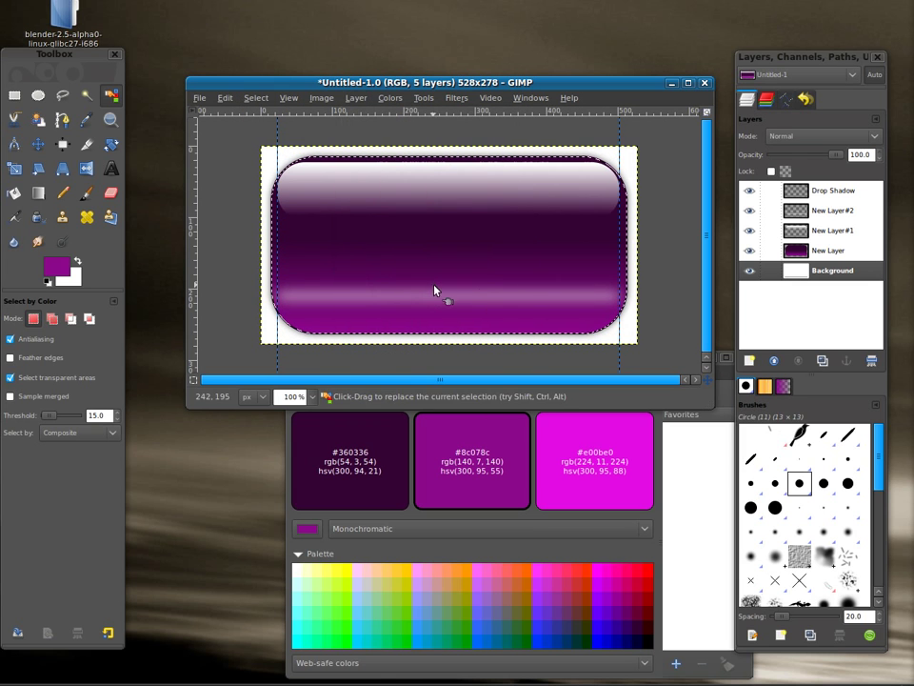
click(829, 256)
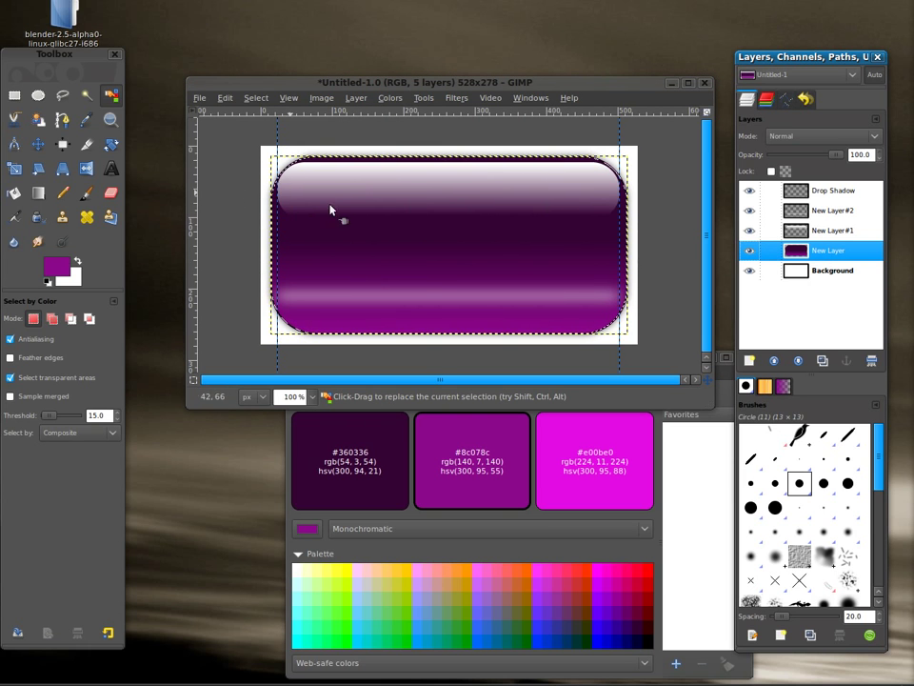
Step: Save the image as button1.png, merging visible layers in the PNG export
click(200, 99)
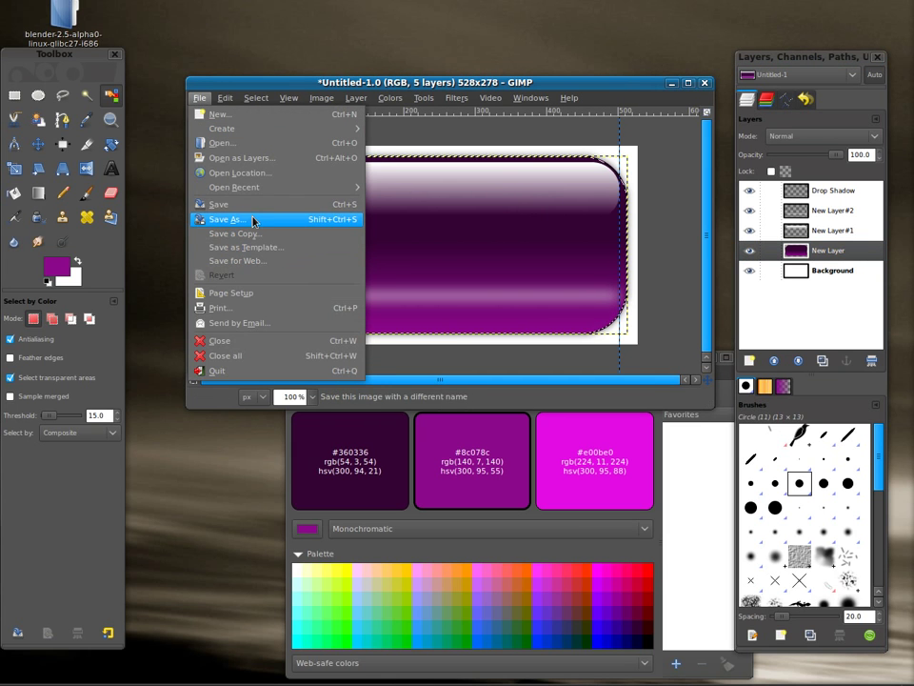
click(252, 220)
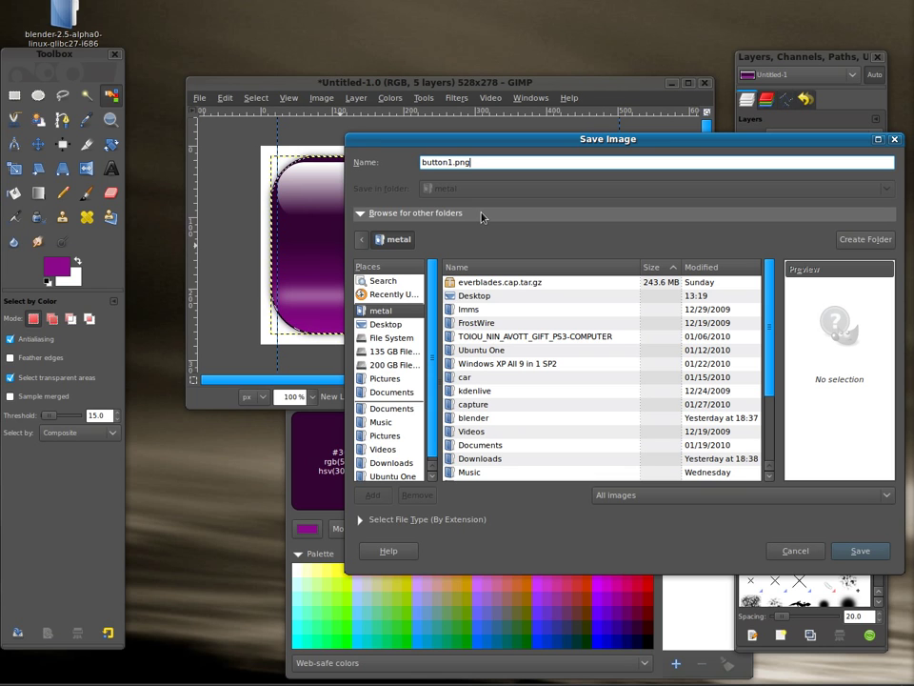
key(Return)
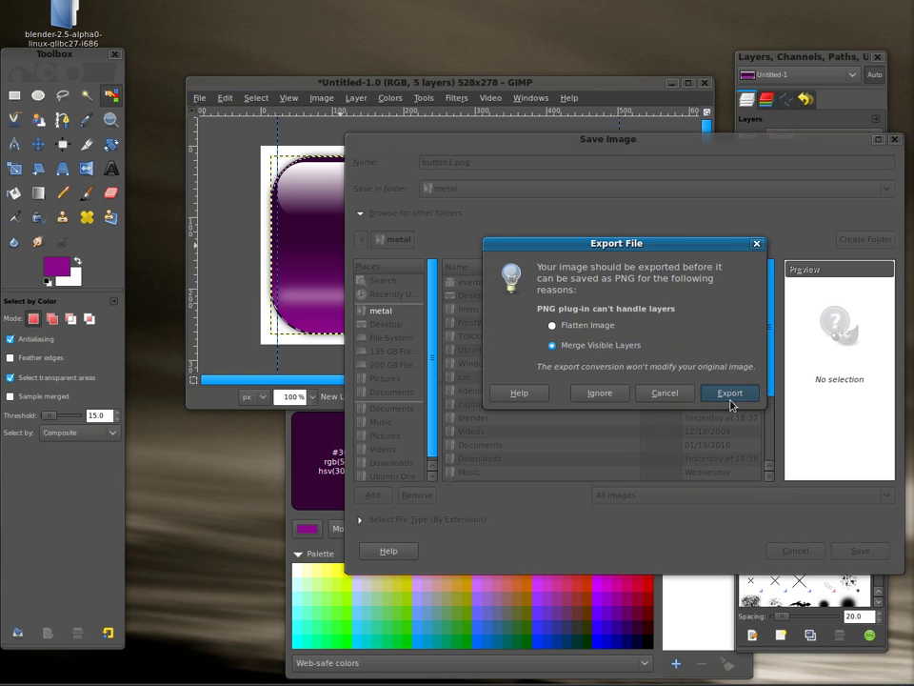
click(729, 400)
click(698, 455)
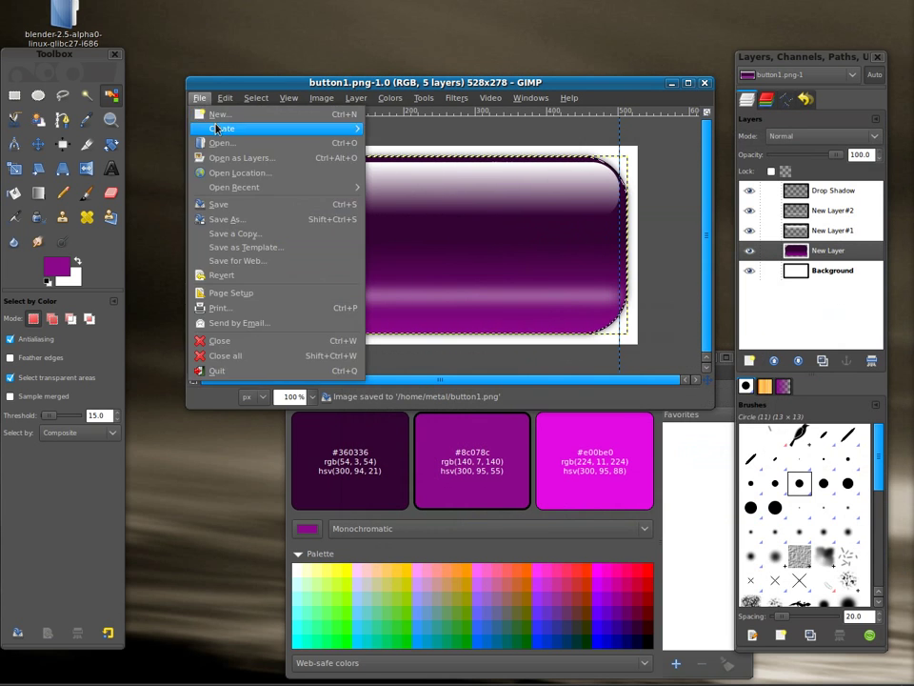
Step: Open button1.png from the home folder and centre its image window
click(219, 113)
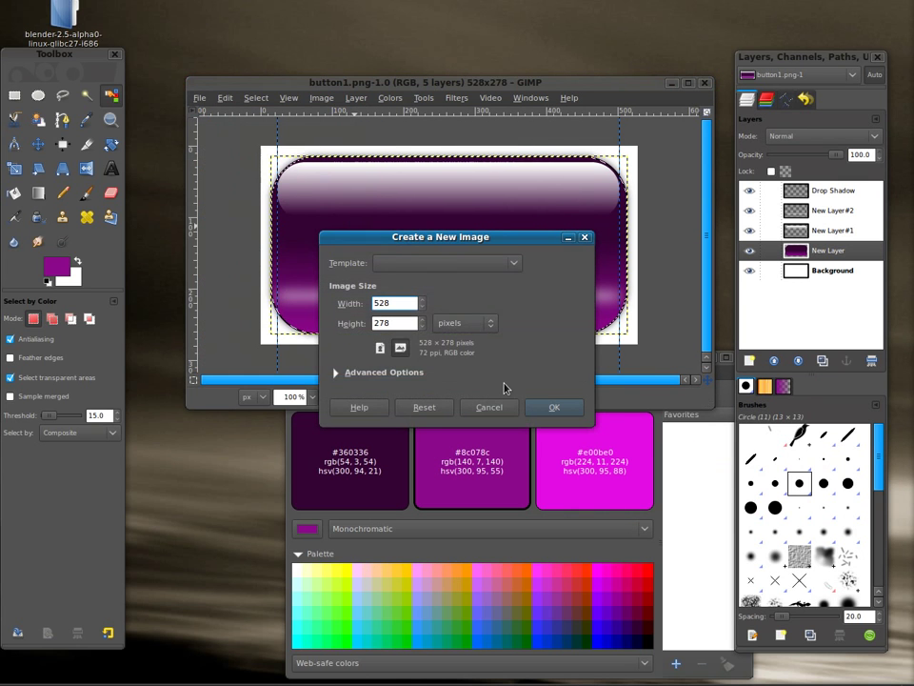
click(492, 407)
click(200, 98)
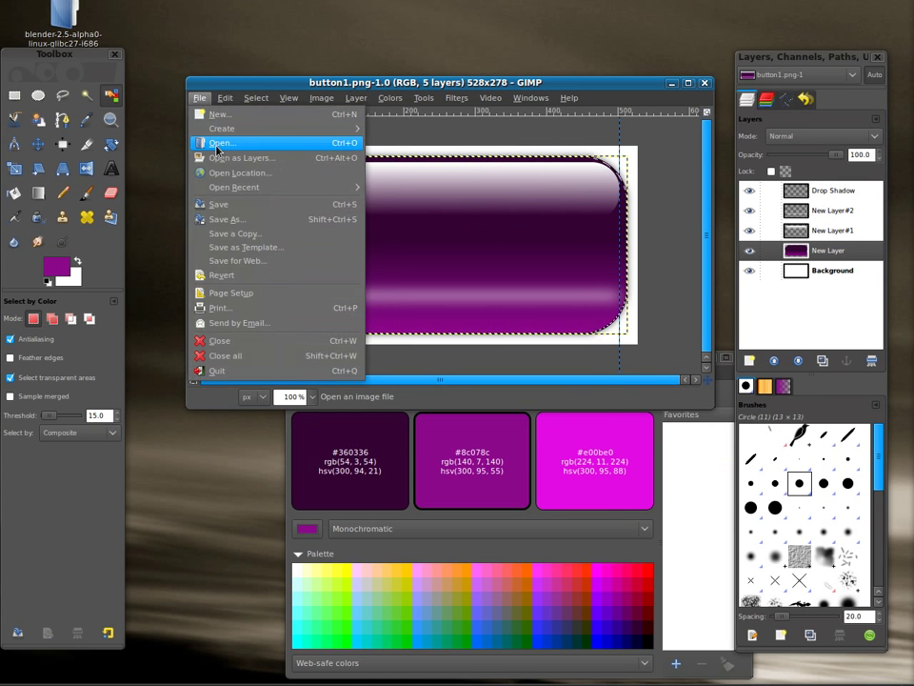
click(217, 145)
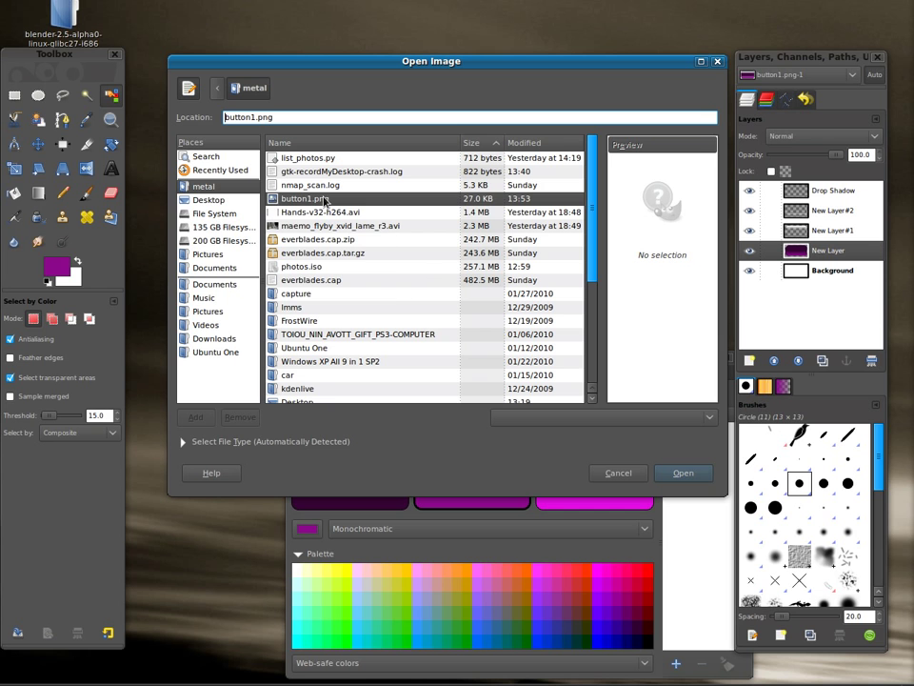
double_click(324, 202)
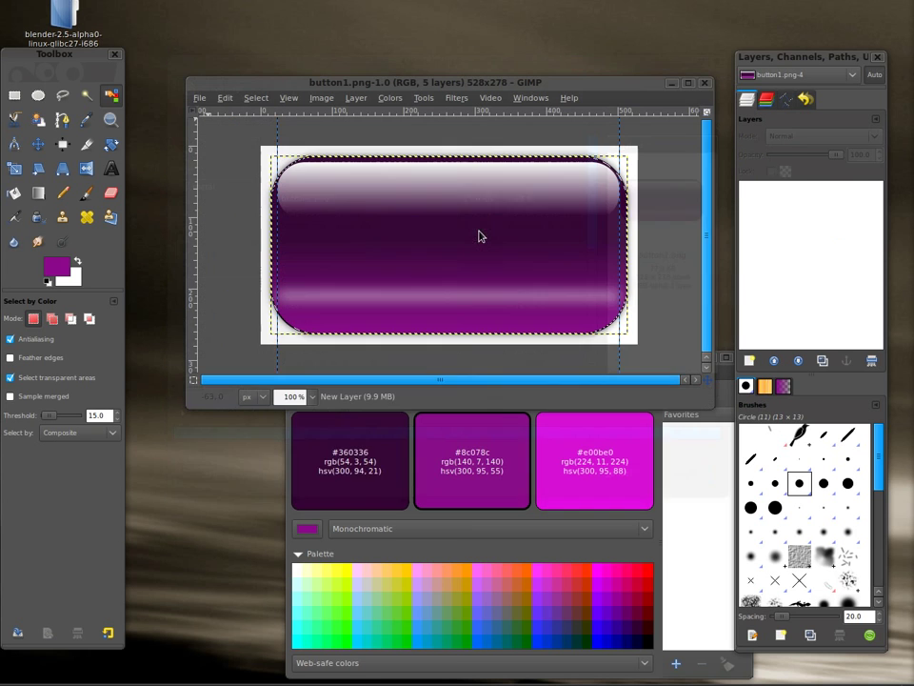
drag(270, 414, 530, 233)
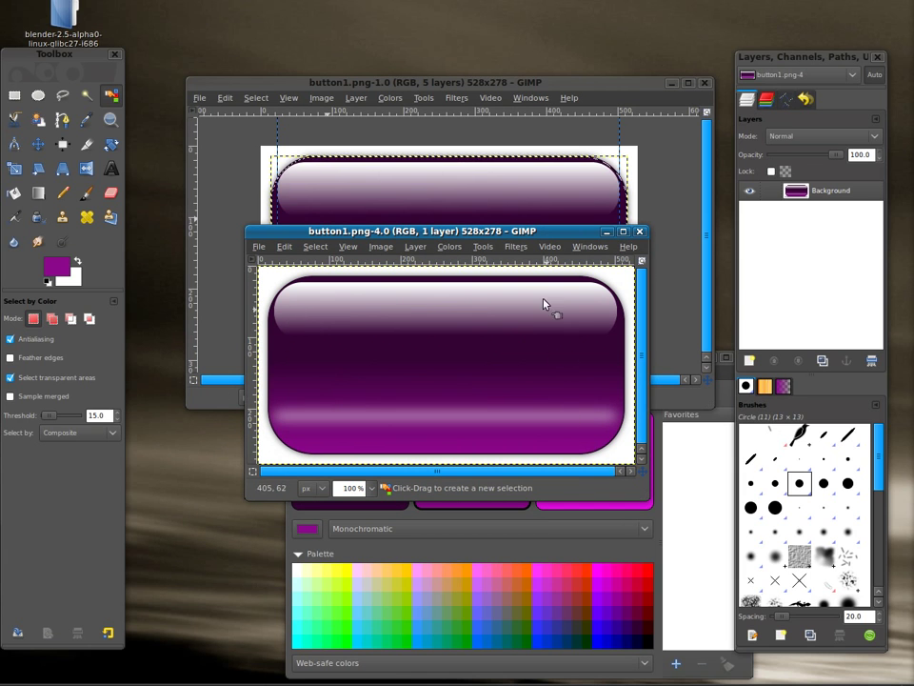
click(444, 248)
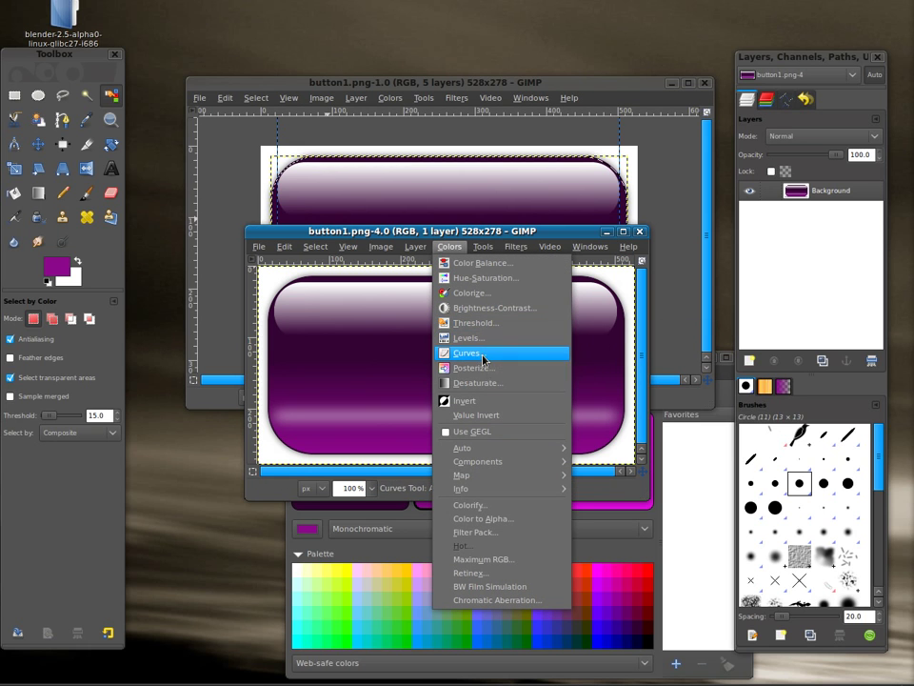
click(481, 278)
drag(150, 368, 117, 369)
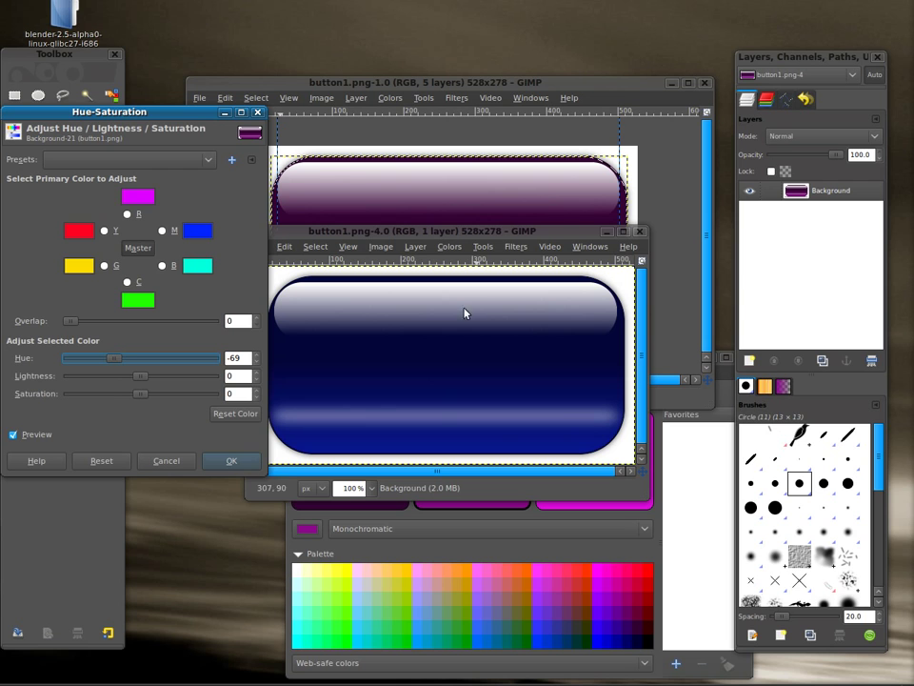
click(259, 114)
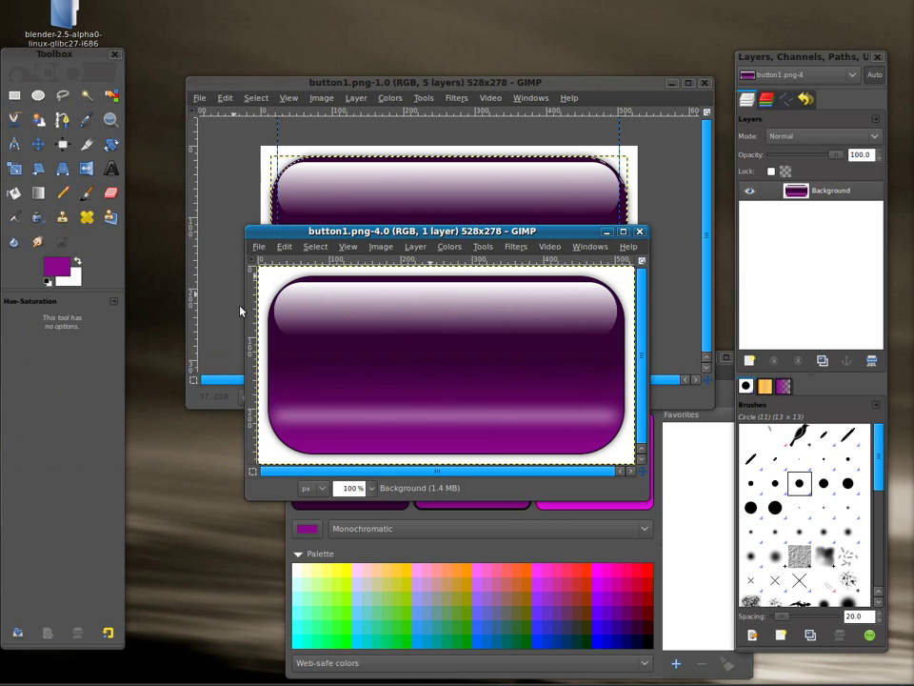